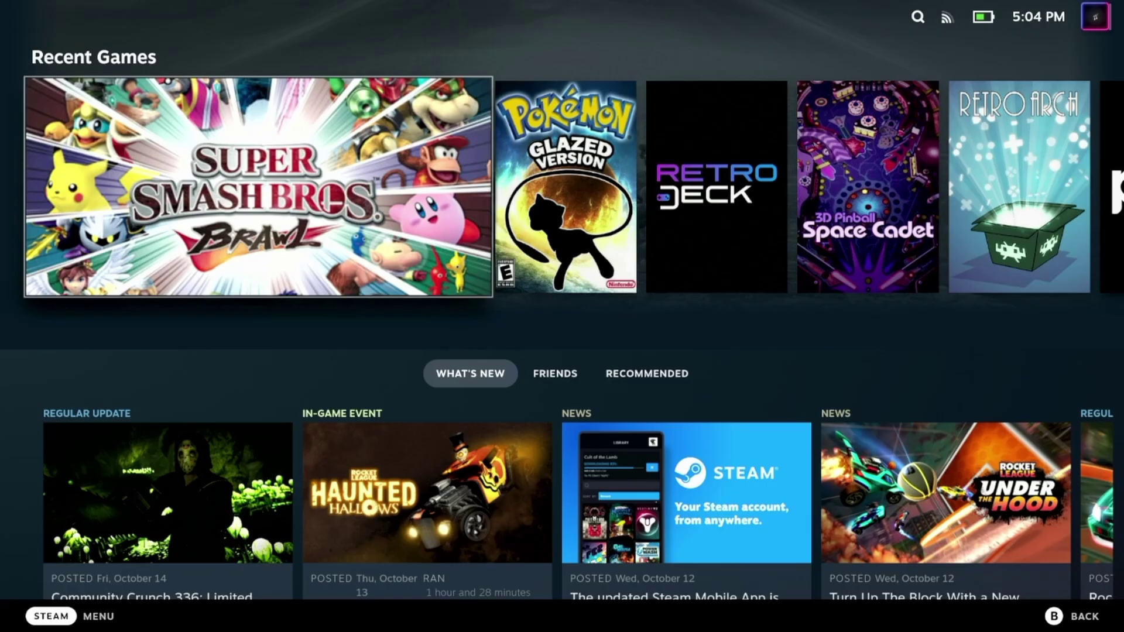
key("Return")
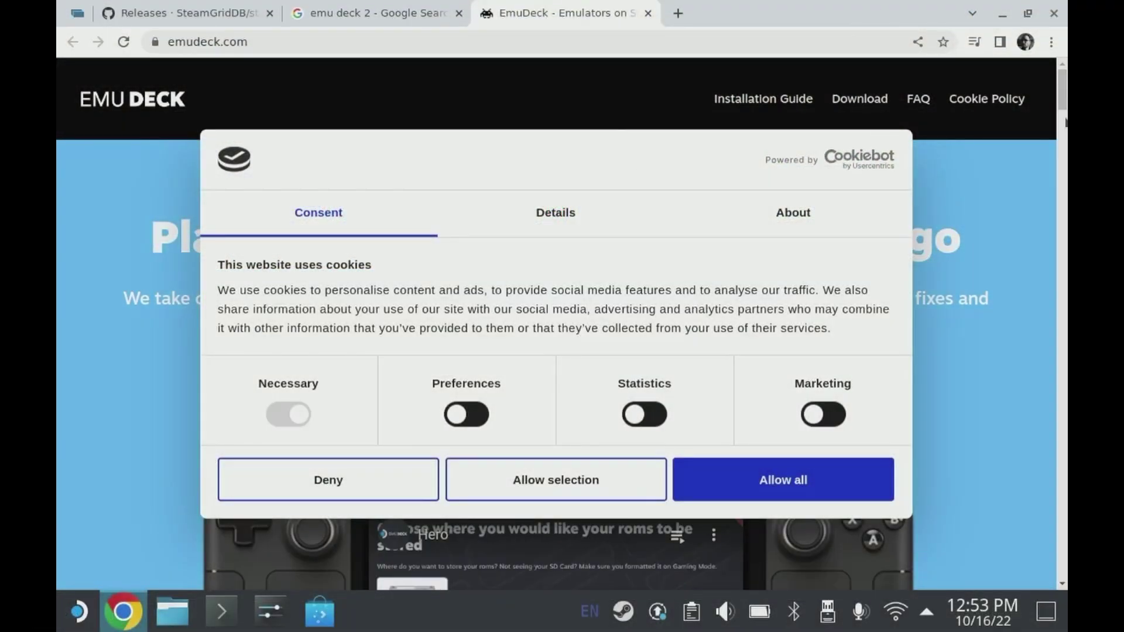
Download the EmuDeck installer from emudeck.com in Chrome and show the EmuDeck.desktop file in its folder
scroll(907, 221, "down", 5)
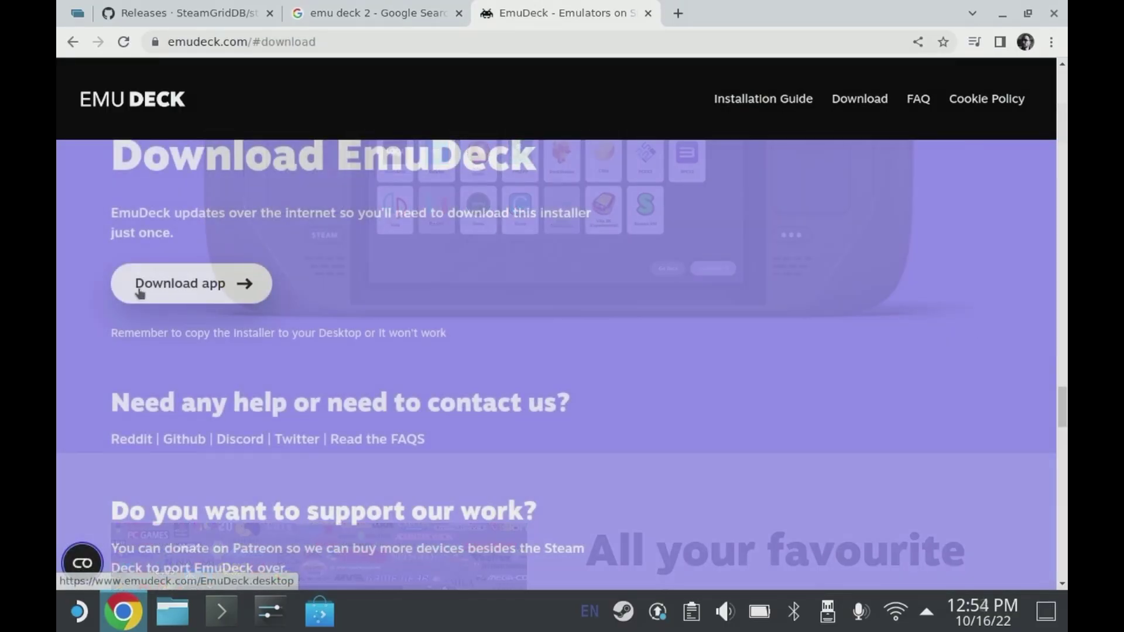
left_click(139, 293)
left_click(224, 566)
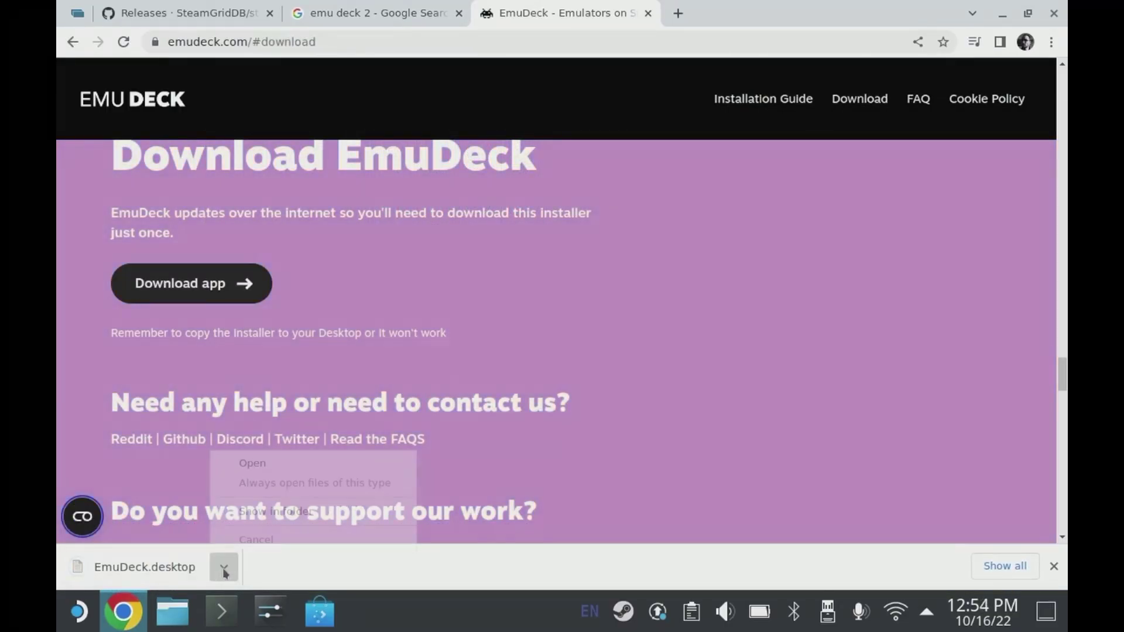
left_click(258, 511)
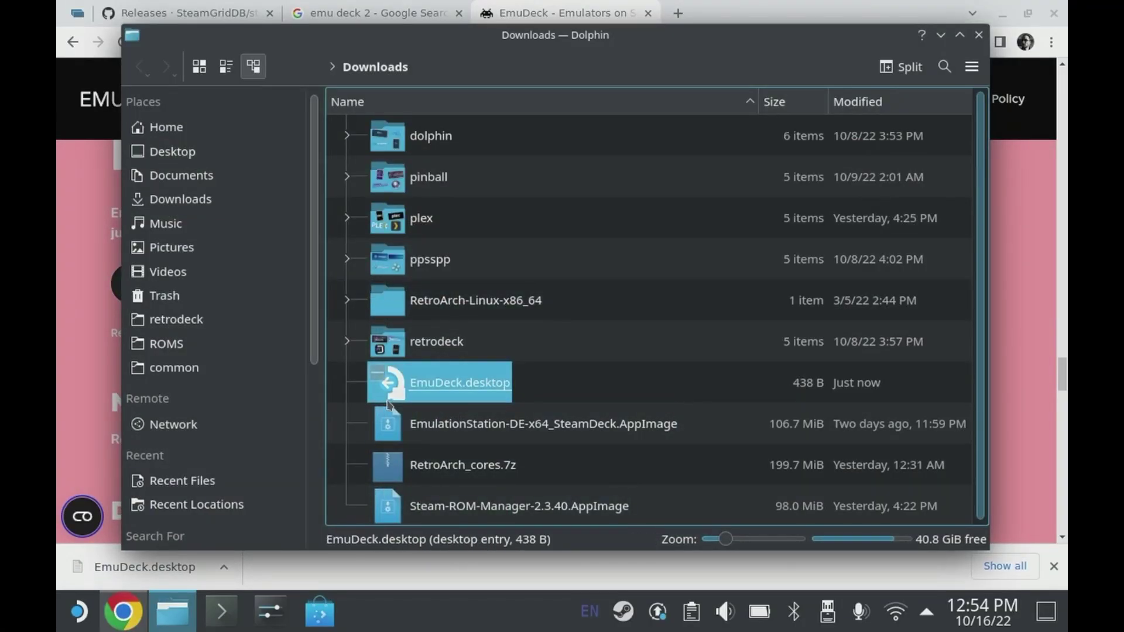
Clear the browser out of the way and try to execute EmuDeck.desktop from the Downloads folder
left_click(1002, 13)
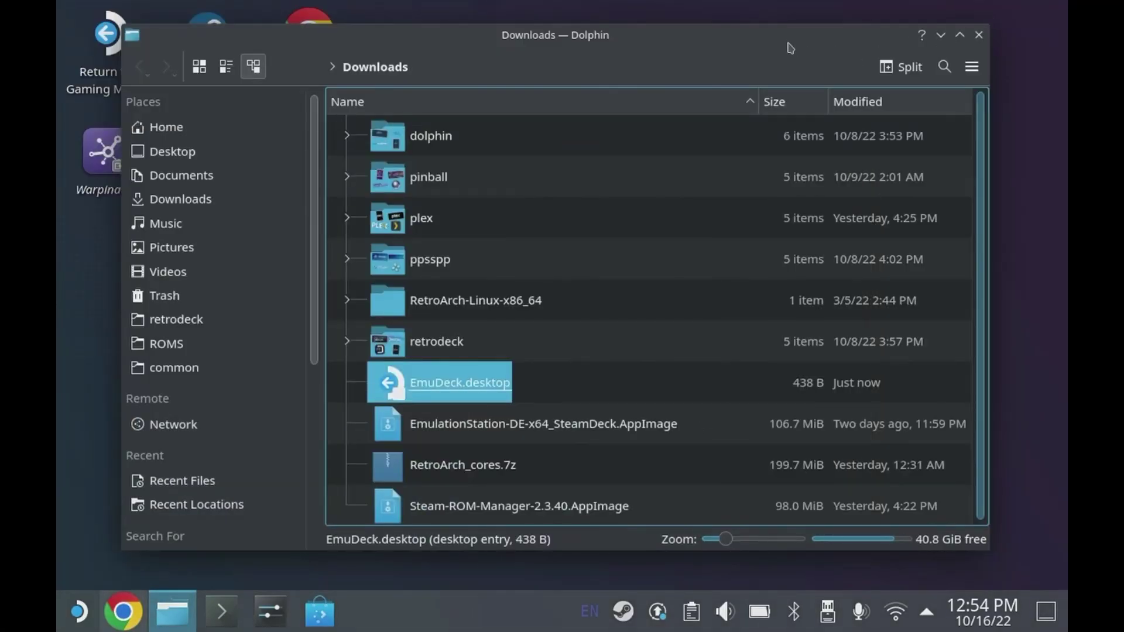
left_click_drag(790, 48, 838, 43)
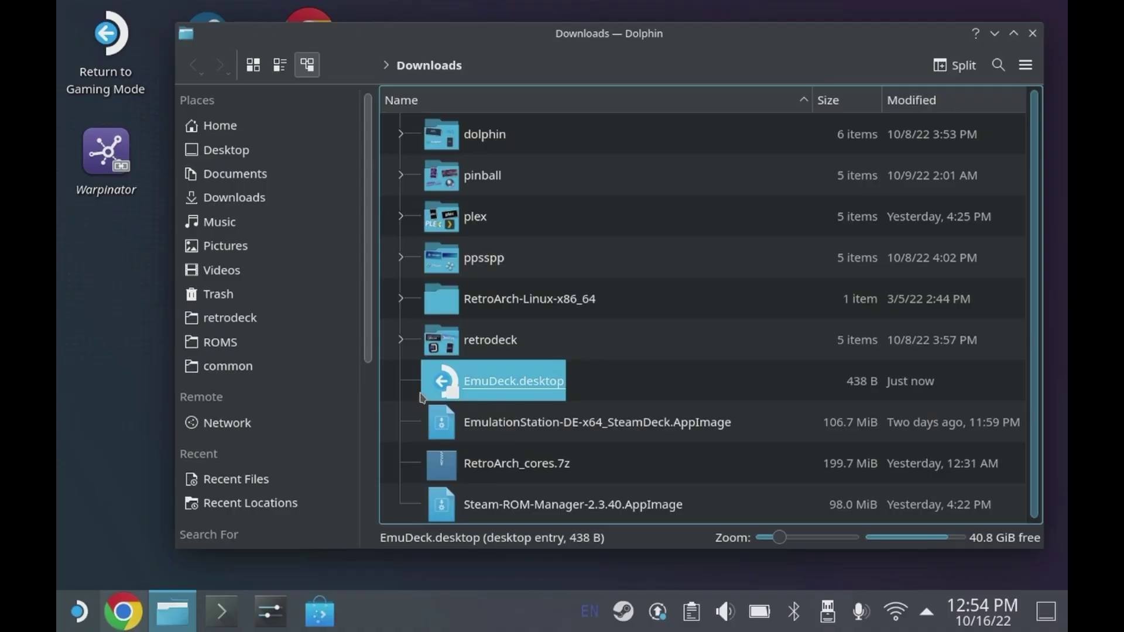
left_click(450, 388)
left_click(528, 289)
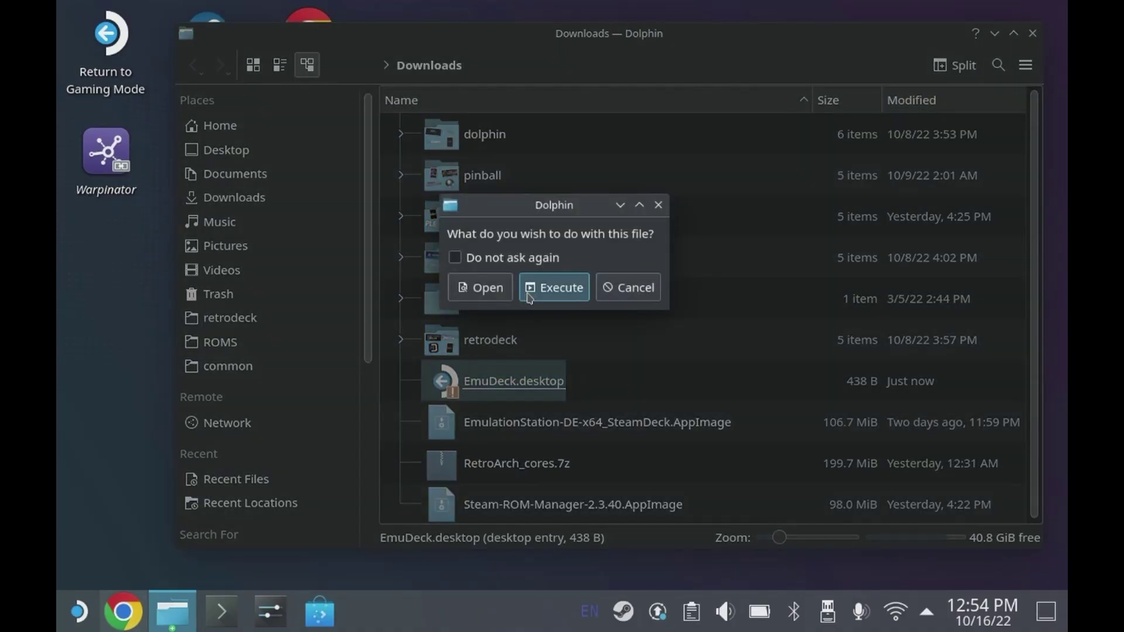
left_click(524, 300)
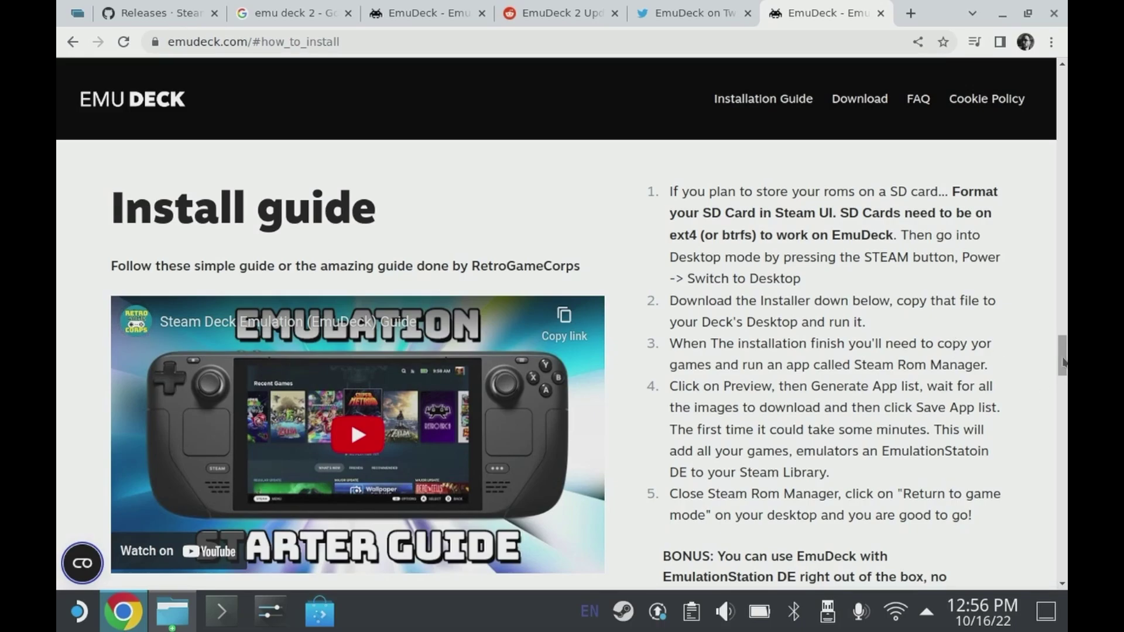
Consult the EmuDeck install guide and move EmuDeck.desktop from the Downloads folder onto the desktop
left_click_drag(1064, 357, 1065, 365)
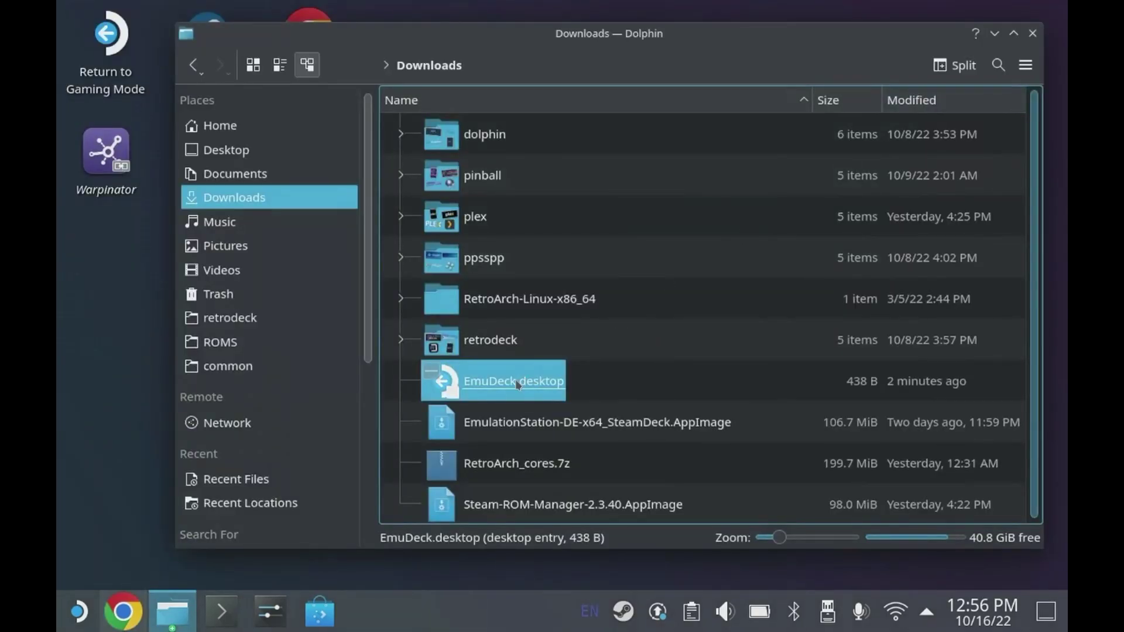
left_click_drag(515, 383, 167, 303)
left_click(205, 313)
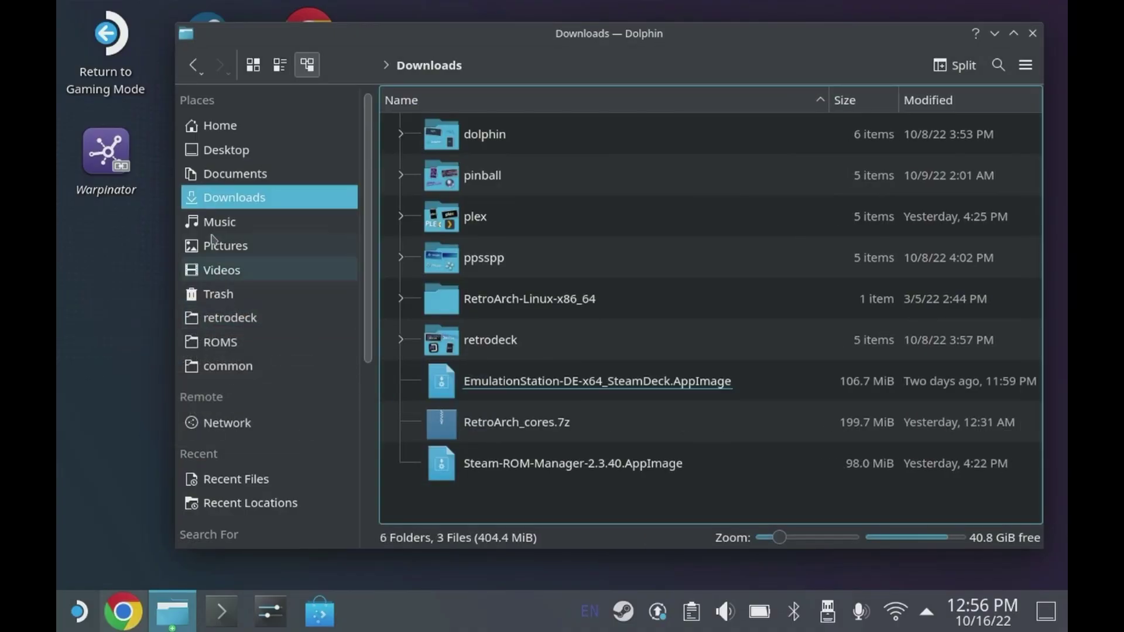
Uncover the EmuDeck installer icon on the desktop and run the installer from there
left_click_drag(419, 34, 555, 40)
left_click_drag(210, 270, 109, 270)
double_click(108, 270)
left_click(598, 327)
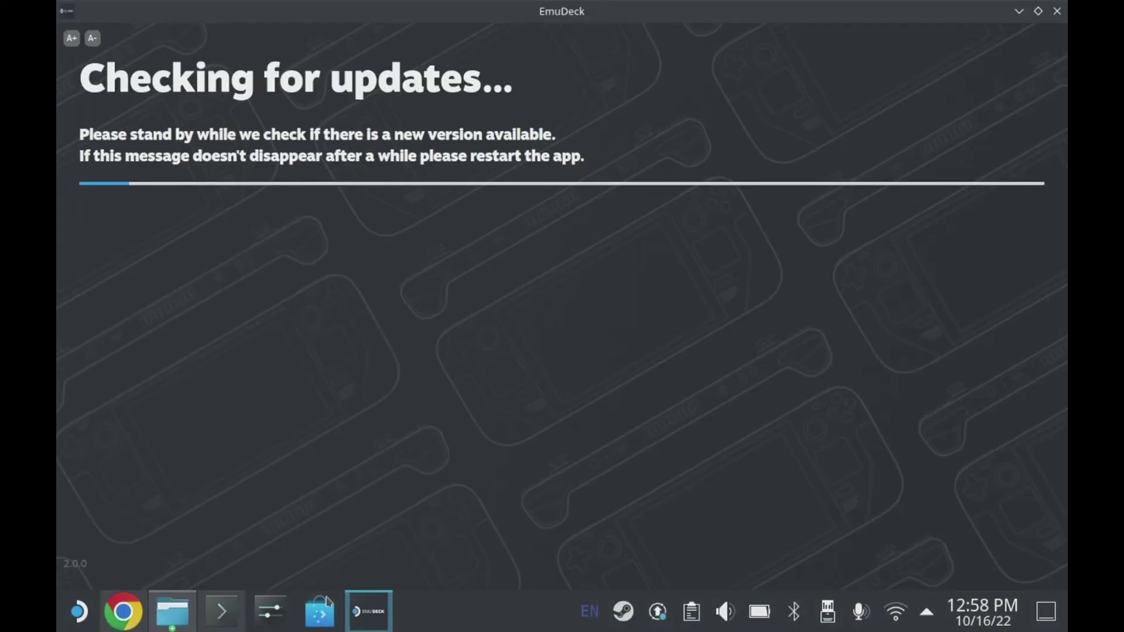
Switch to Konsole, open a second terminal tab, and close the sh session running the EmuDeck update check
left_click(233, 623)
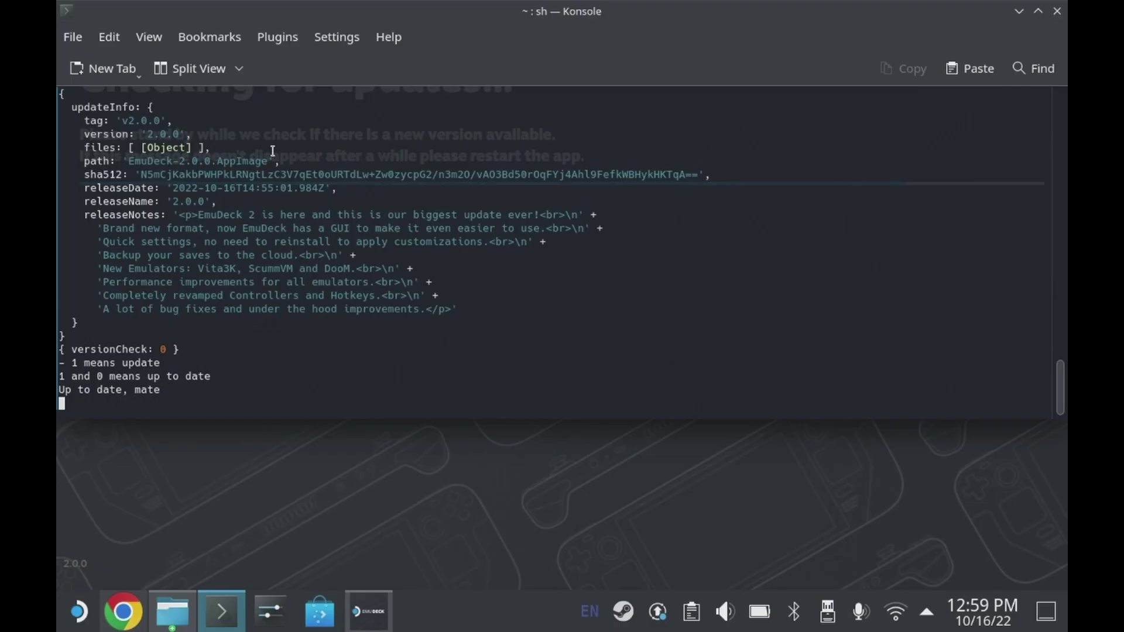
left_click(128, 76)
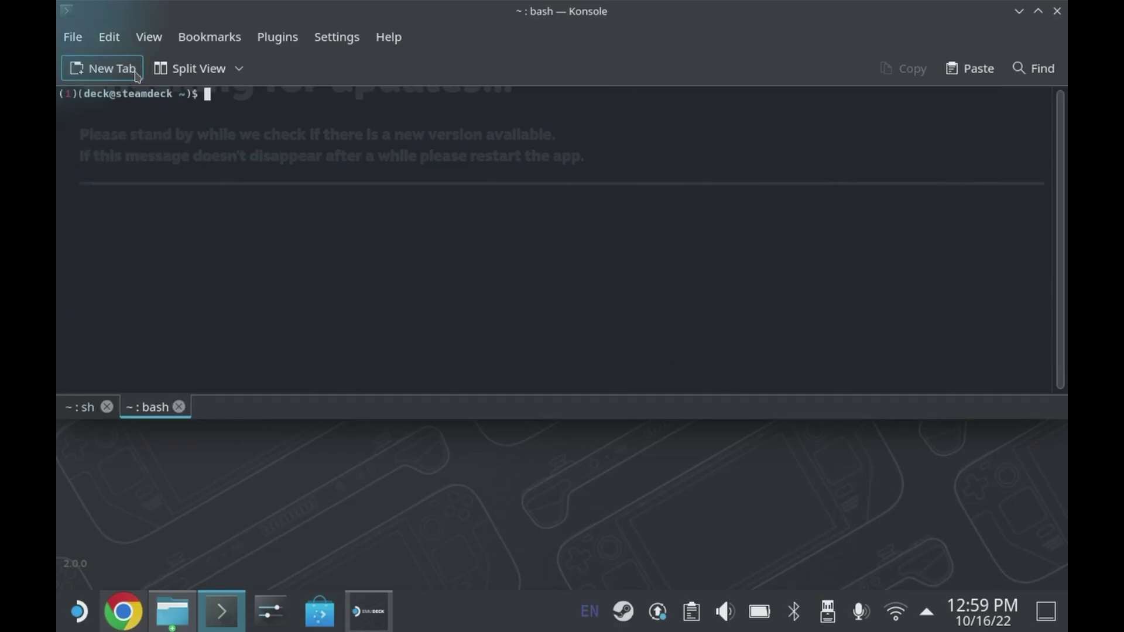
left_click(108, 408)
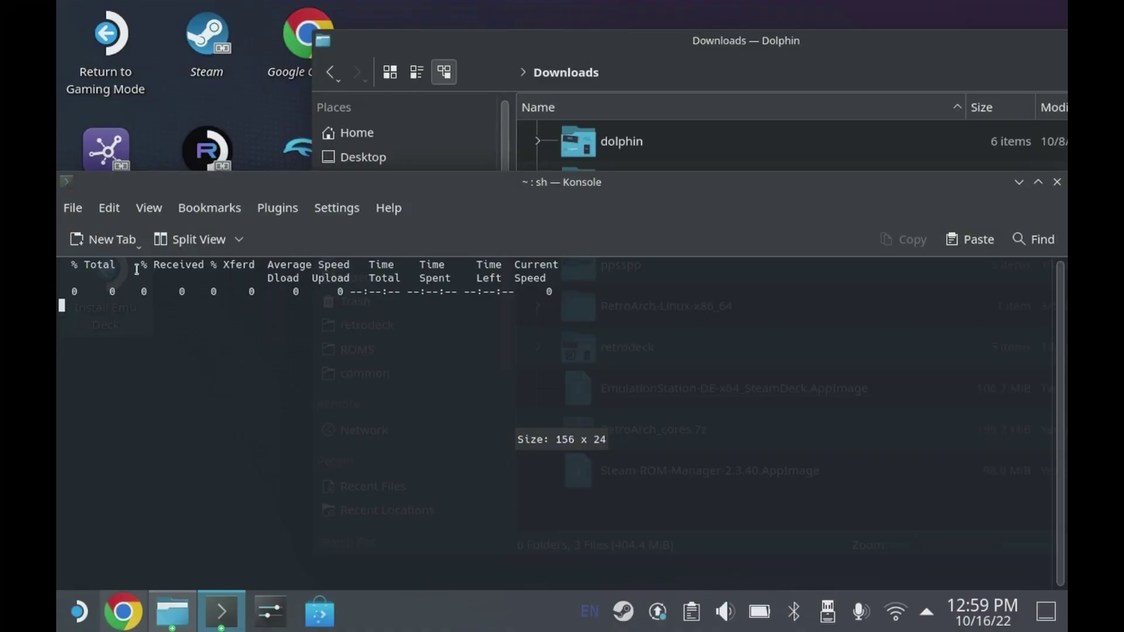
left_click_drag(463, 192, 453, 11)
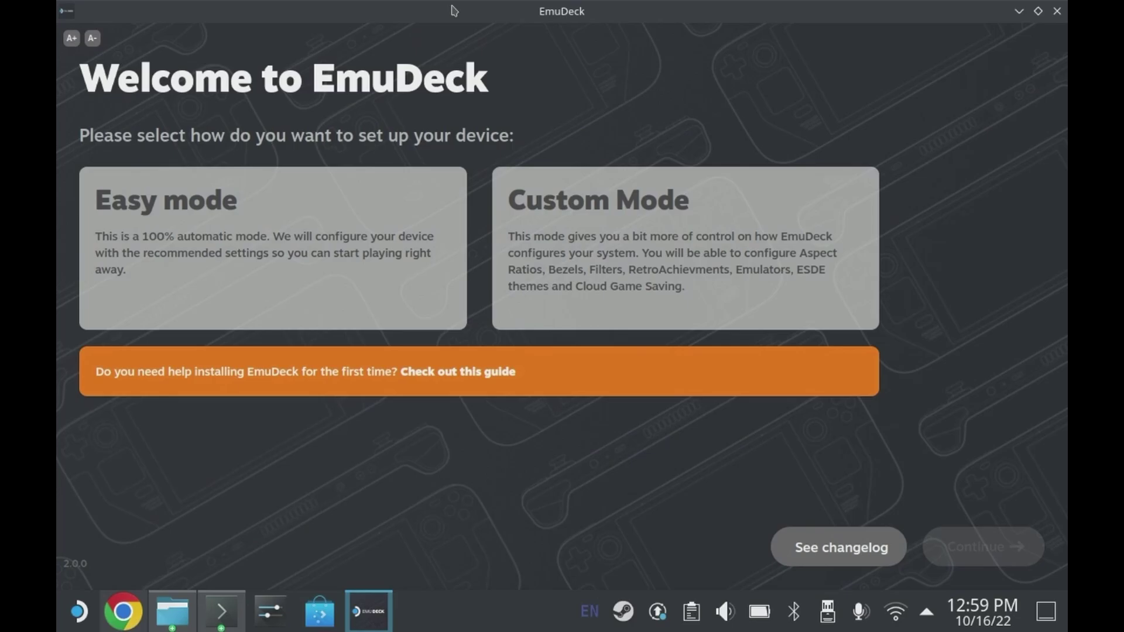
Set up EmuDeck in Easy mode with the ROMs stored on Internal Storage
left_click(299, 267)
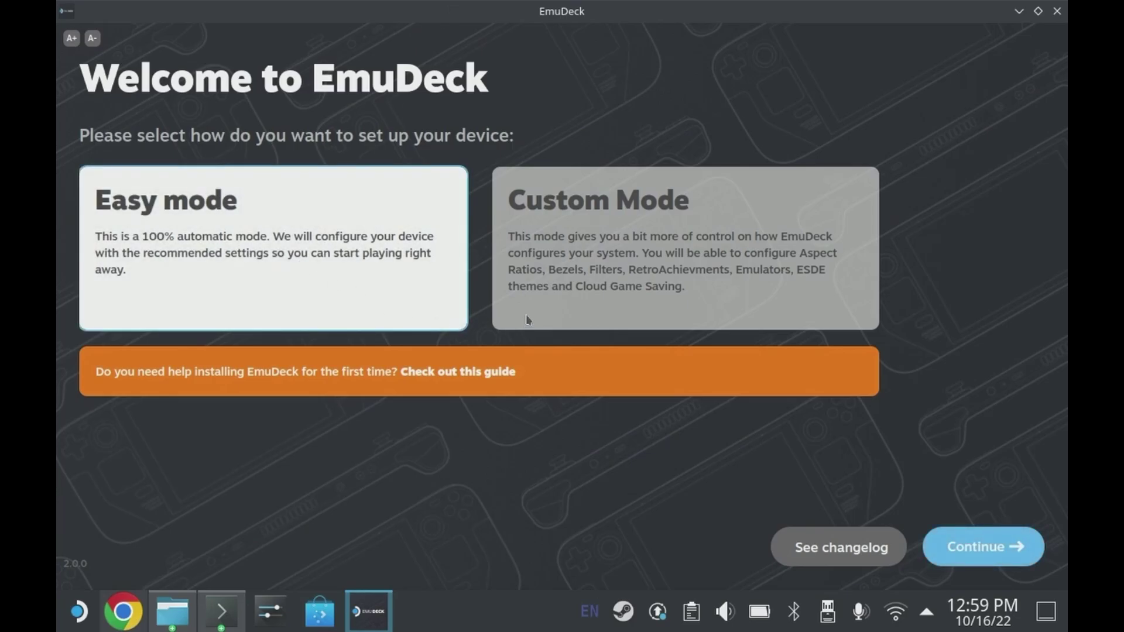
left_click(963, 553)
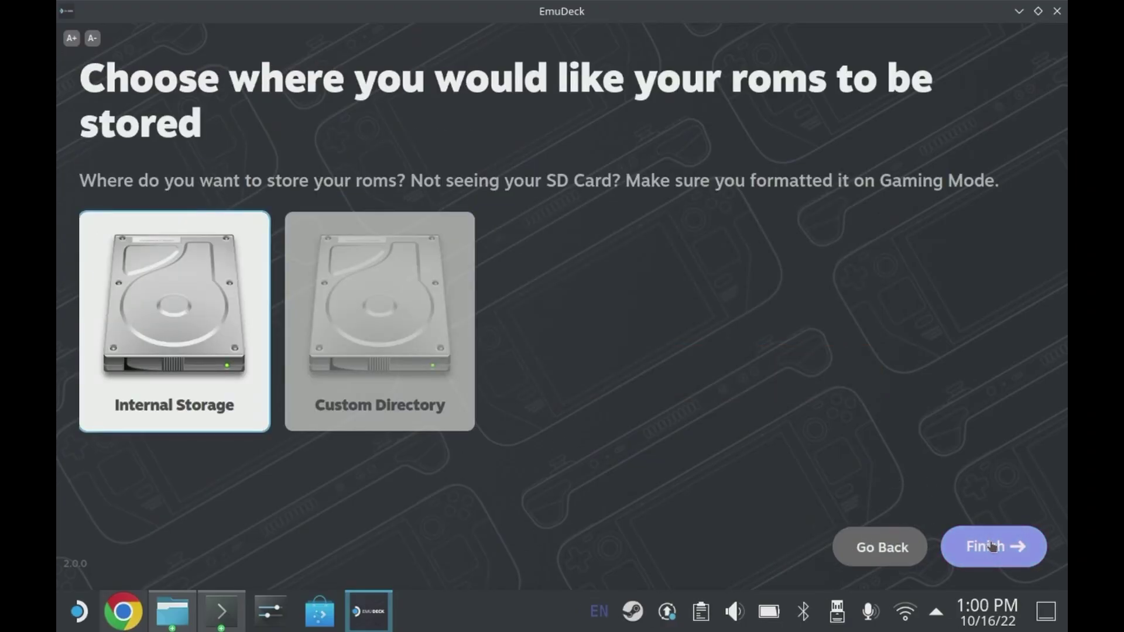
left_click(972, 548)
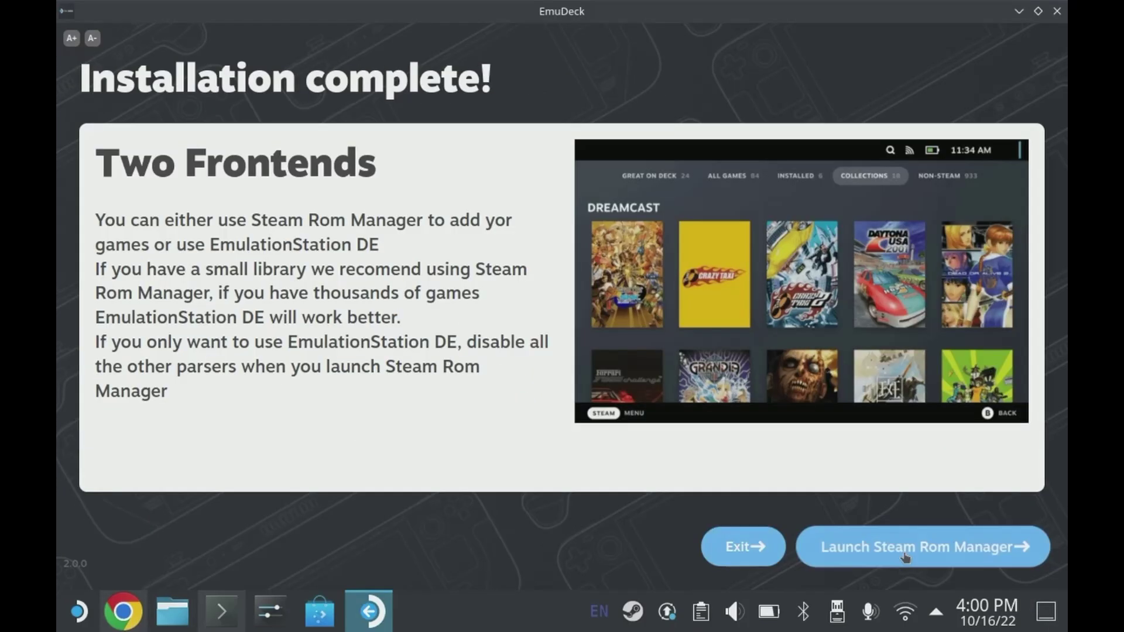
Launch Steam ROM Manager from the EmuDeck installer, agreeing to exit Steam, and look through its parser notes and list
left_click(904, 553)
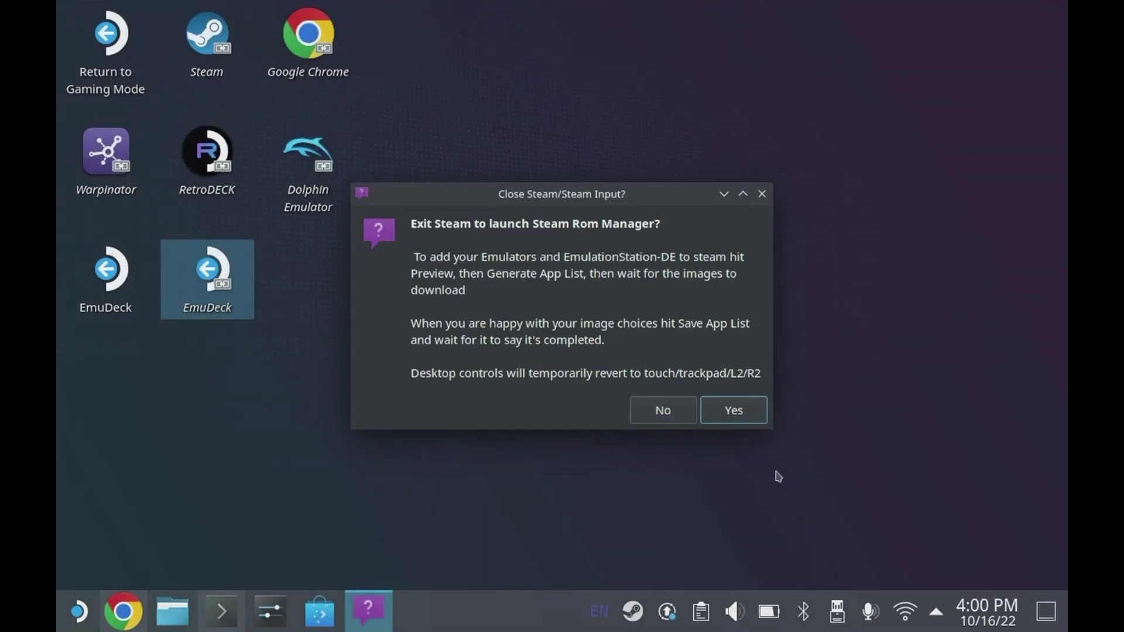
left_click(733, 410)
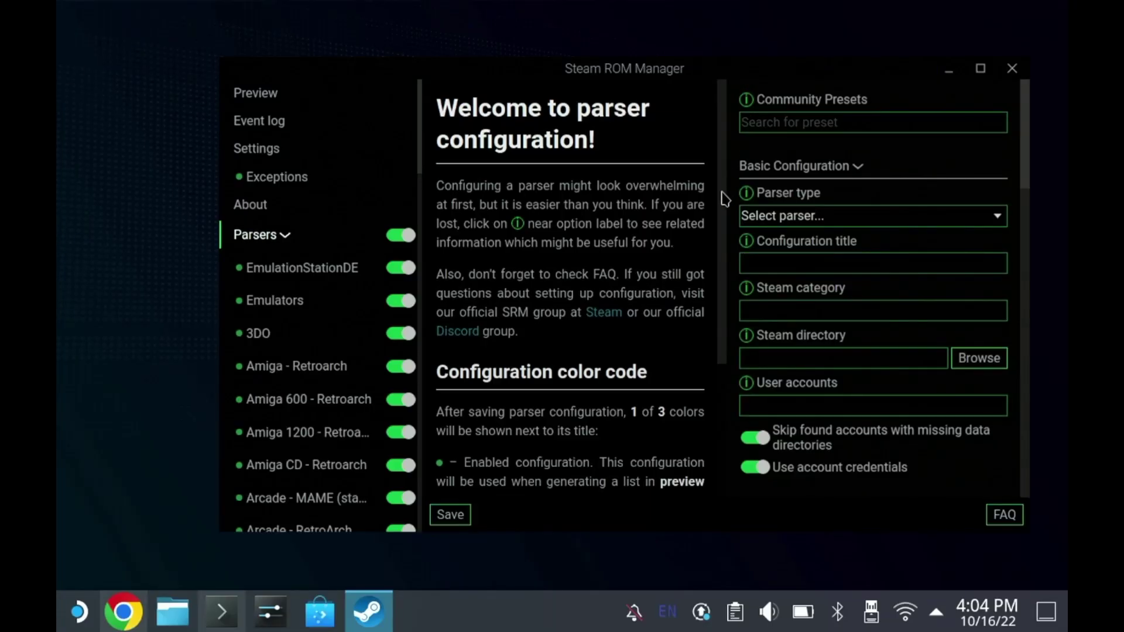
left_click_drag(725, 199, 729, 345)
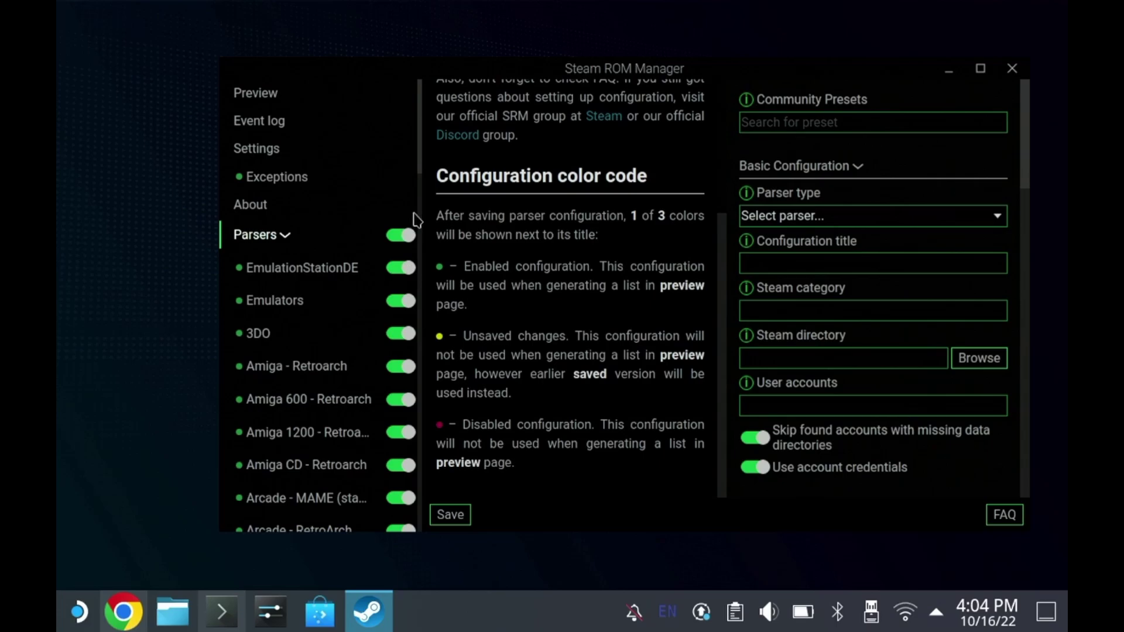
scroll(417, 219, "down", 7)
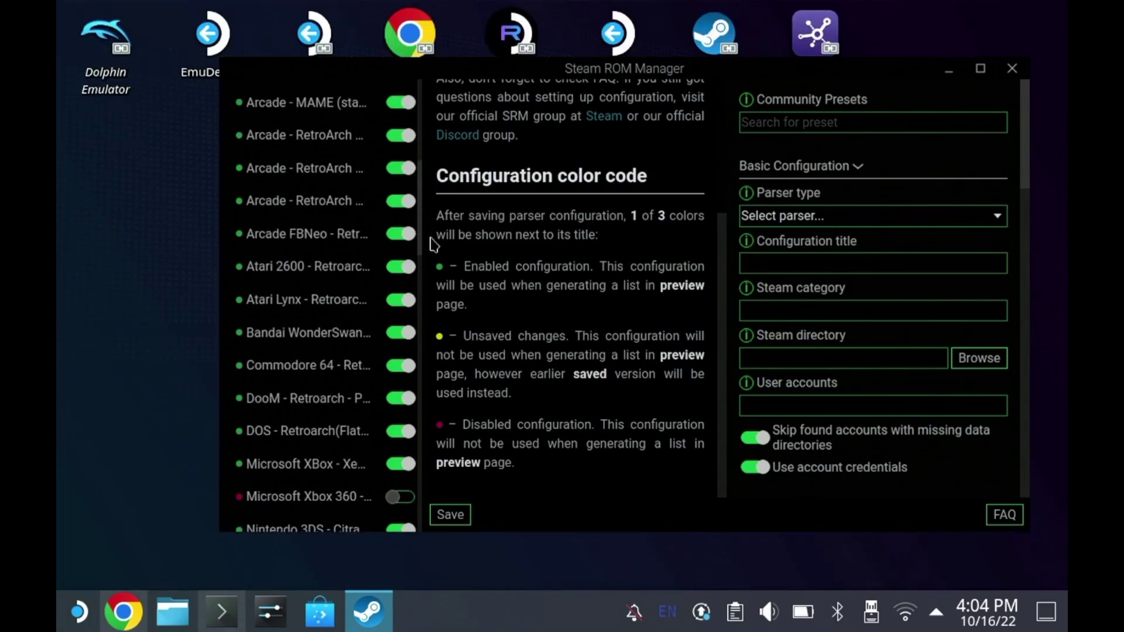
scroll(417, 246, "down", 10)
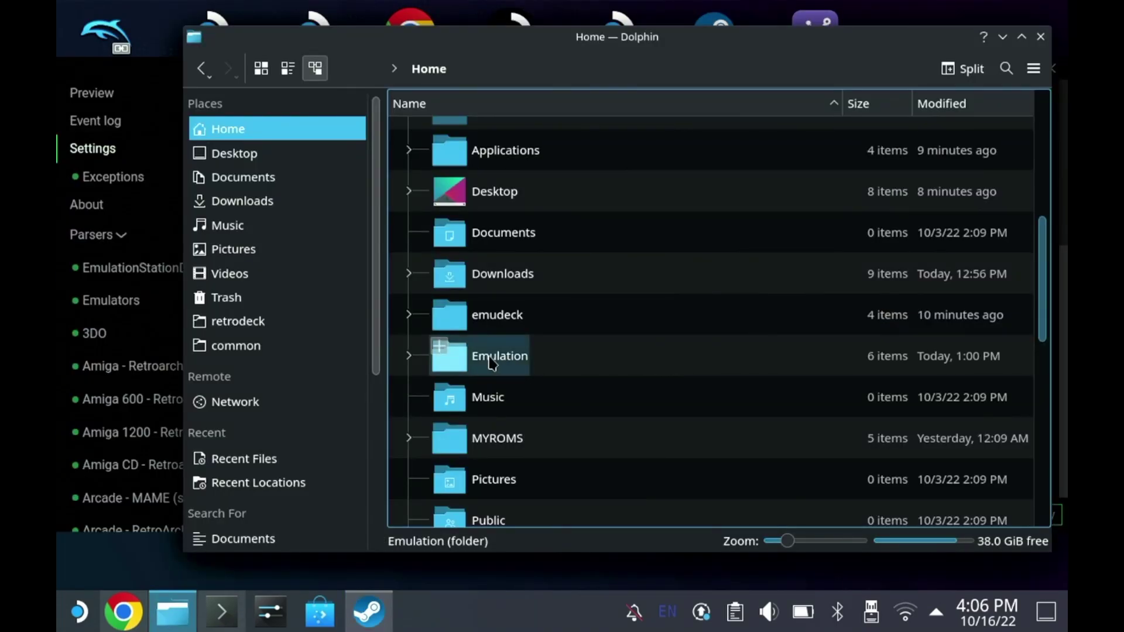
In the Dolphin file manager, open the home folder's MYROMS in one tab and Emulation/roms in a second tab
right_click(491, 361)
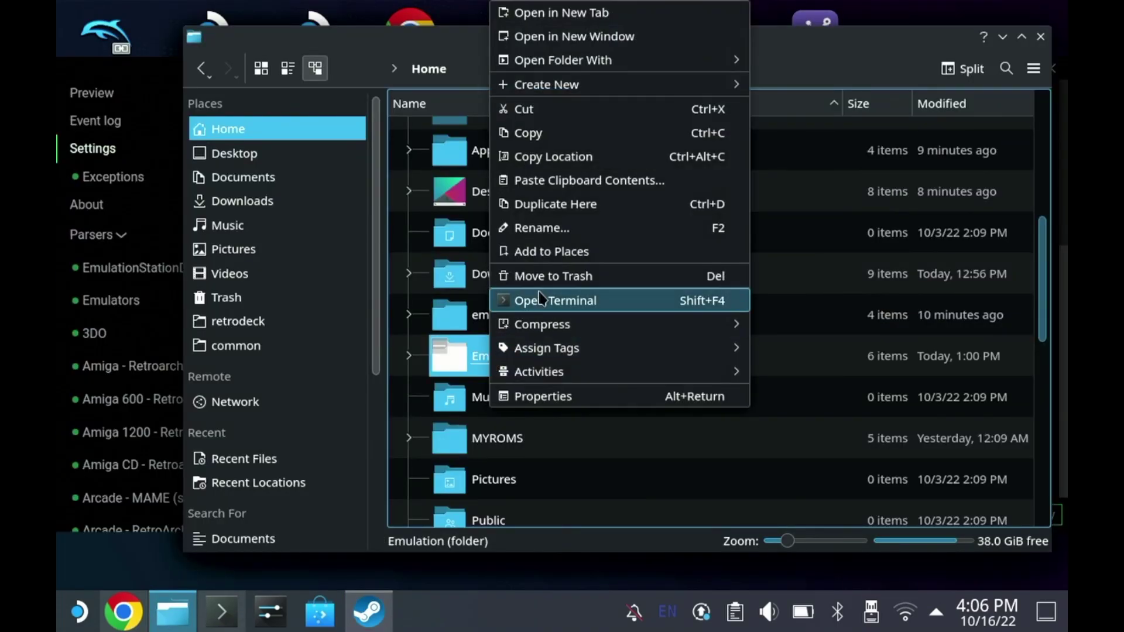
left_click(561, 19)
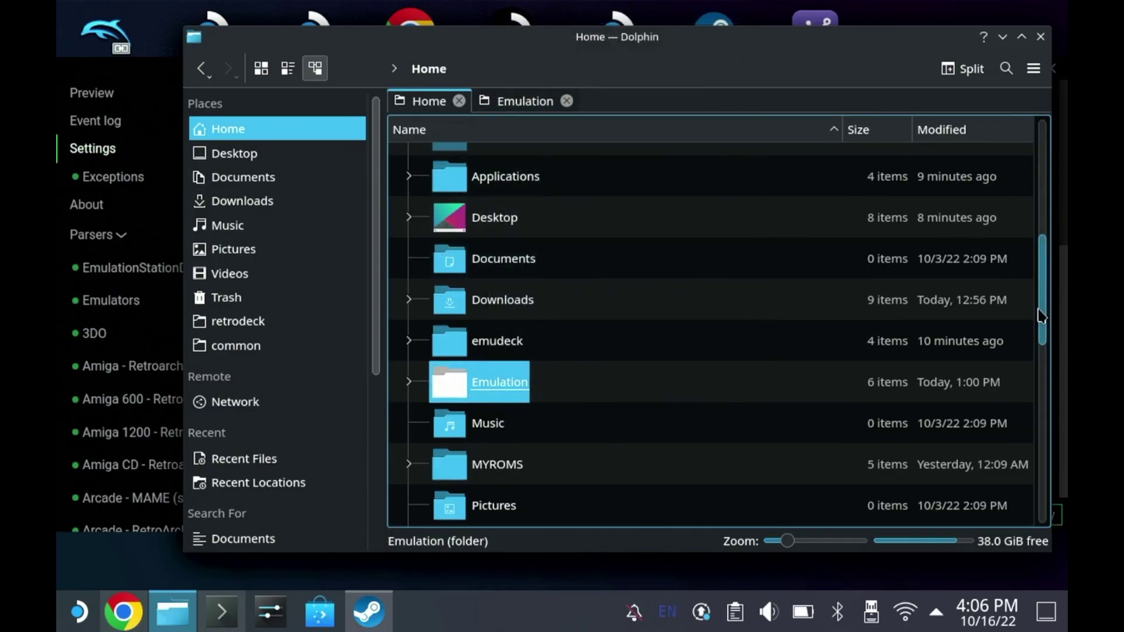
scroll(1042, 316, "down", 3)
left_click(504, 356)
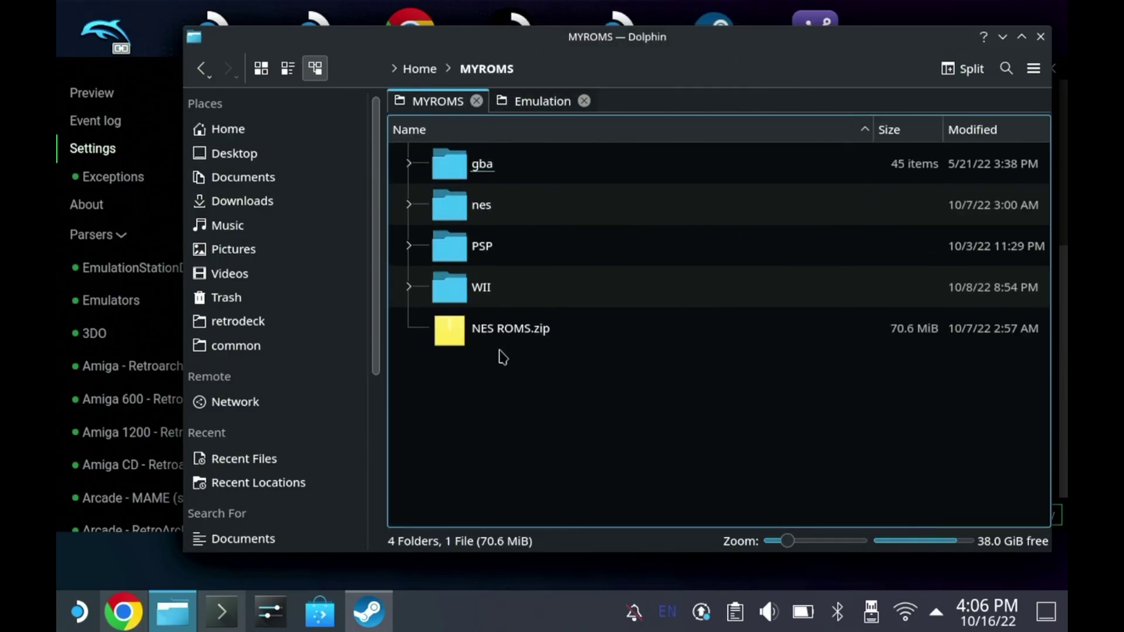
left_click(542, 102)
left_click(447, 246)
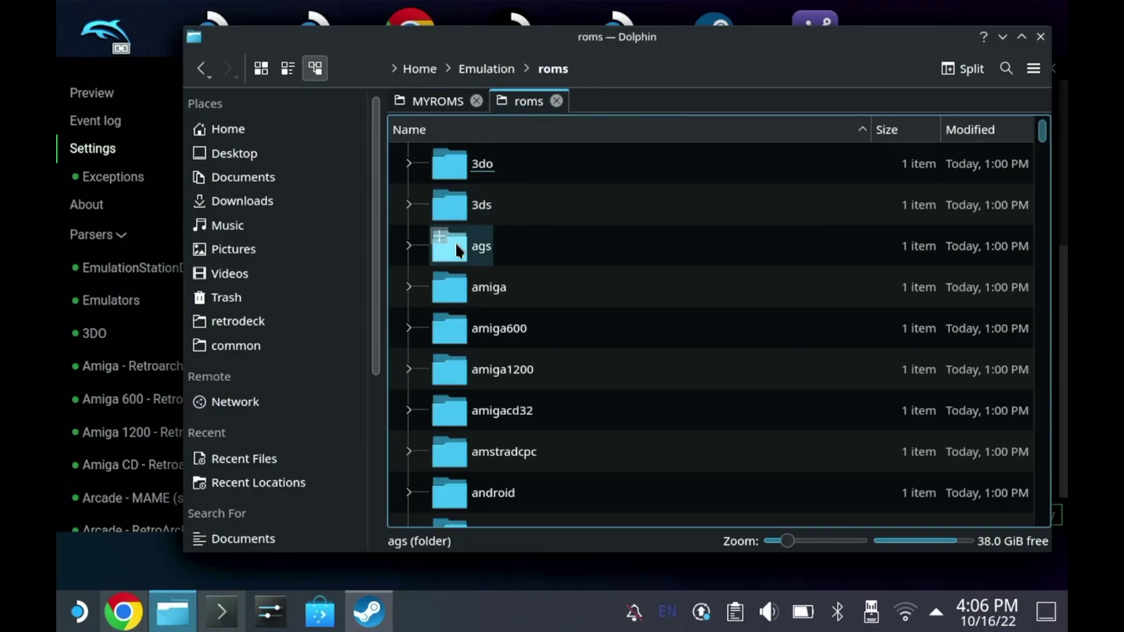
Find the gba folder inside Emulation/roms, check its contents, and return to the roms folder
left_click(1043, 196)
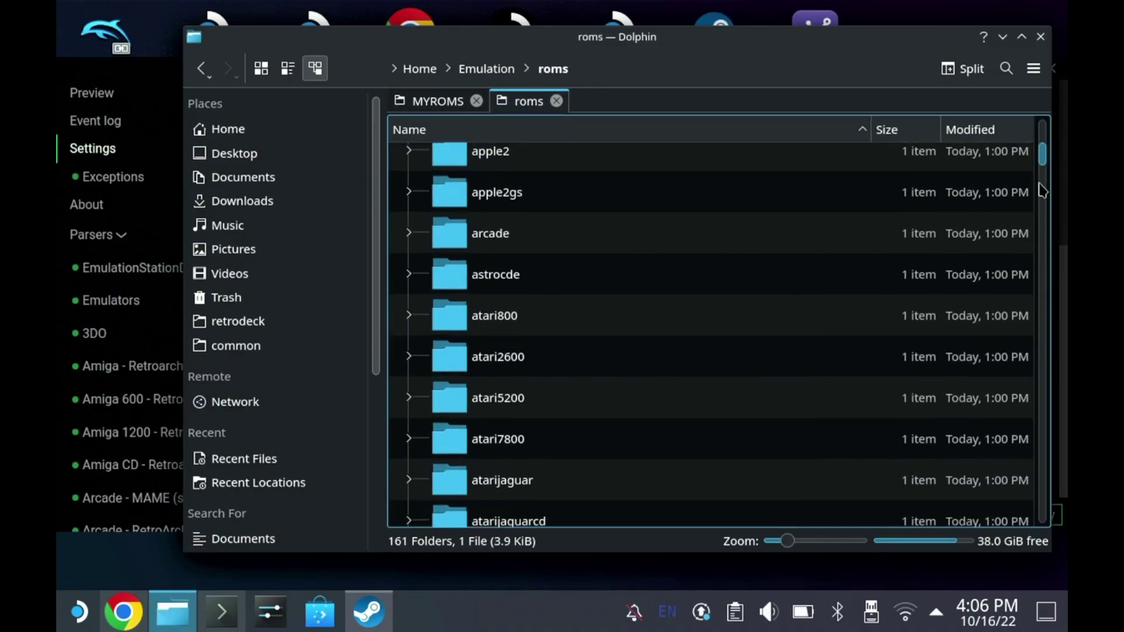
left_click_drag(1043, 214, 1042, 266)
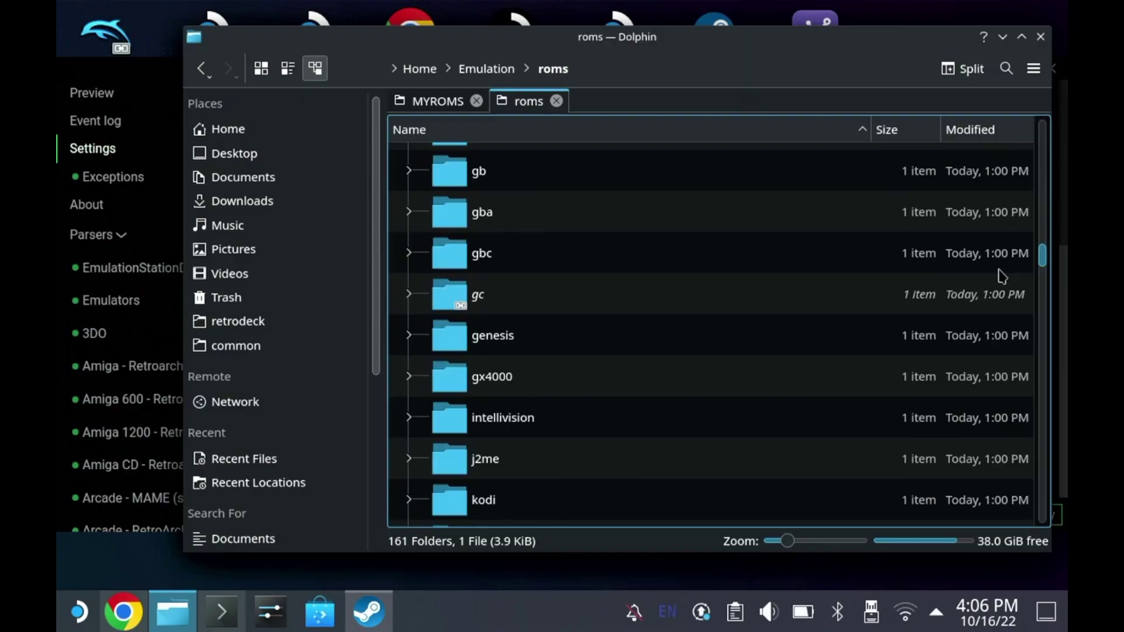
left_click(466, 227)
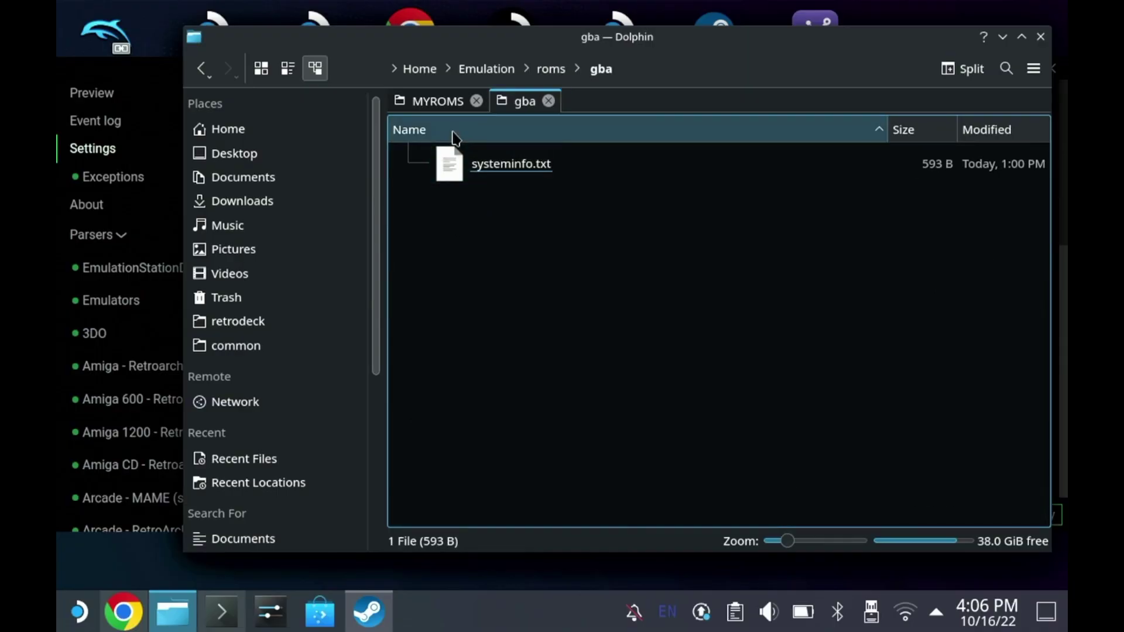
left_click(550, 69)
Copy the gba folder from MYROMS into Emulation/roms, writing into the existing gba folder and applying that choice to all conflicts
left_click(450, 100)
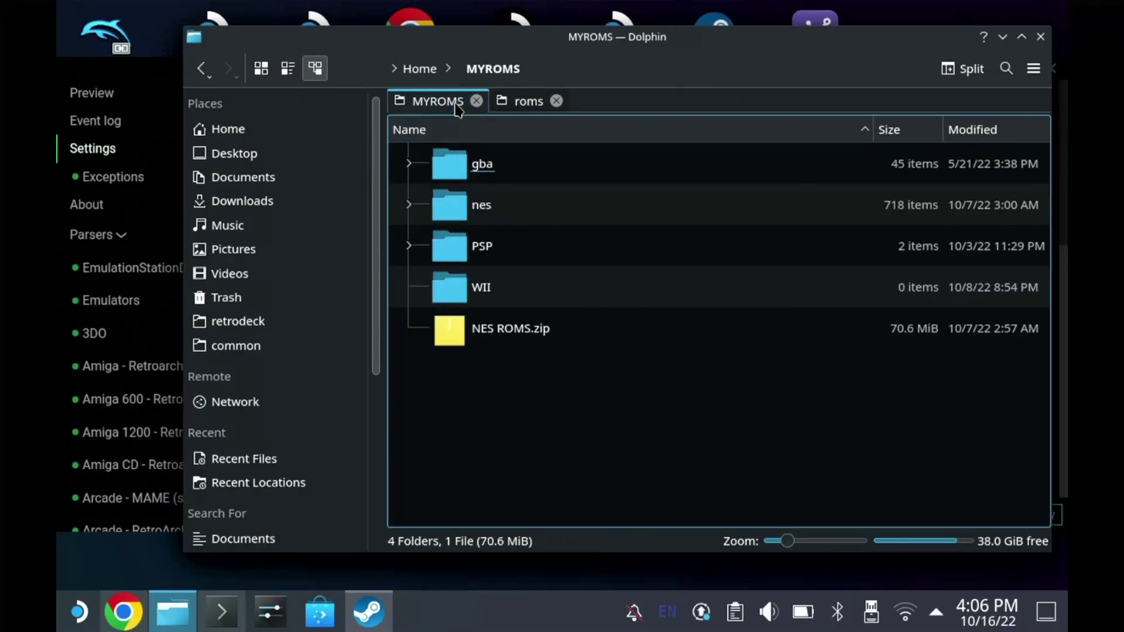
right_click(456, 174)
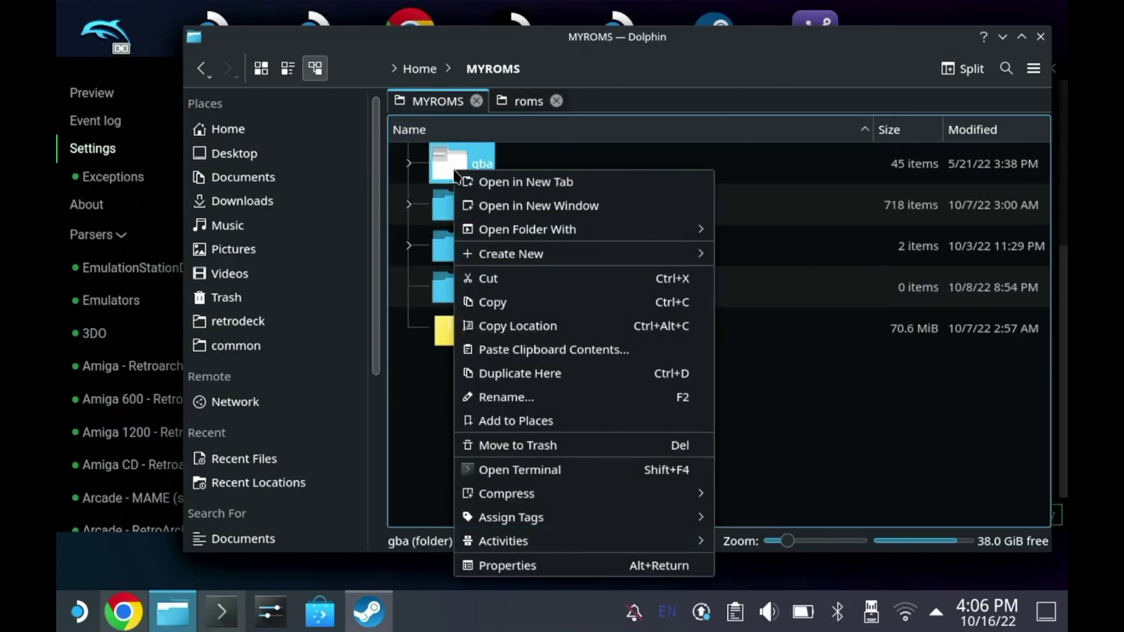
left_click(502, 302)
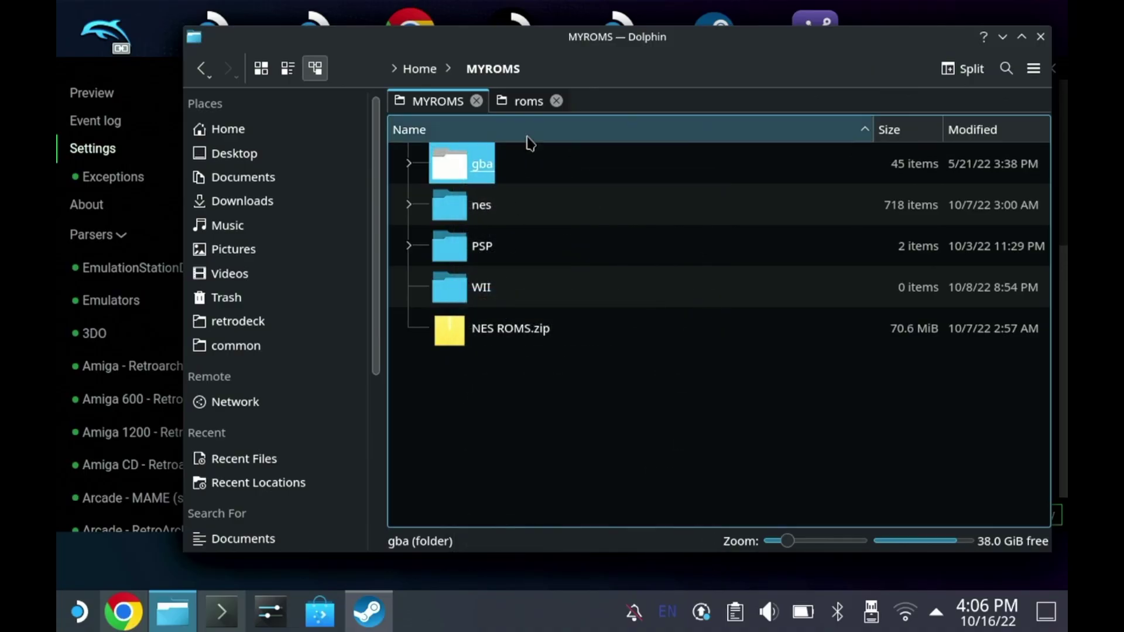
left_click(530, 105)
right_click(589, 206)
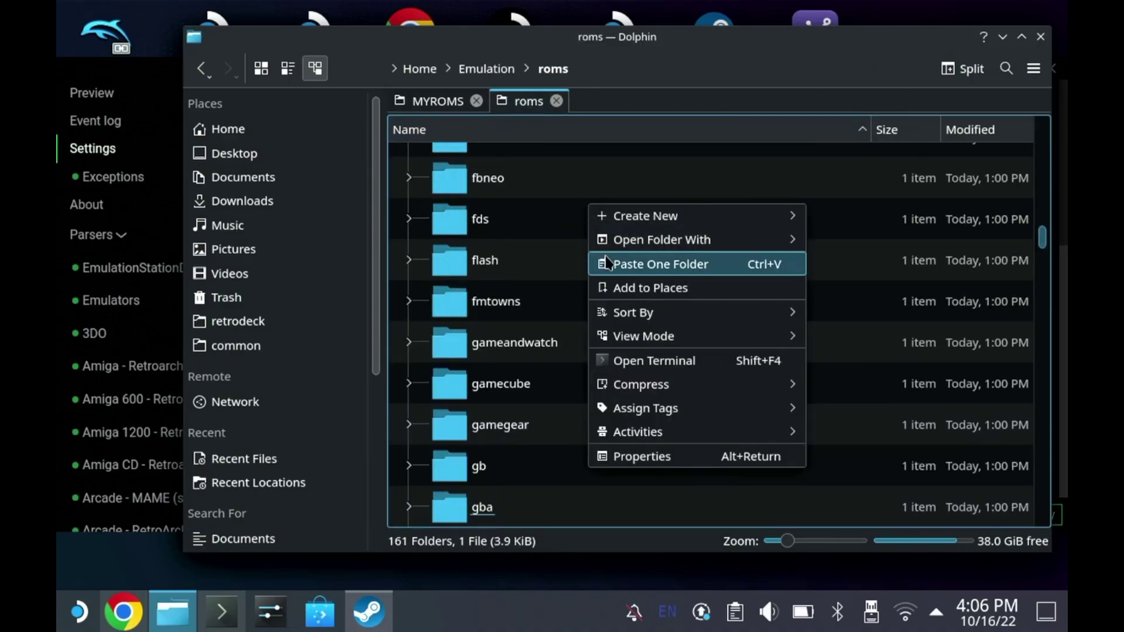
left_click(606, 263)
left_click(614, 433)
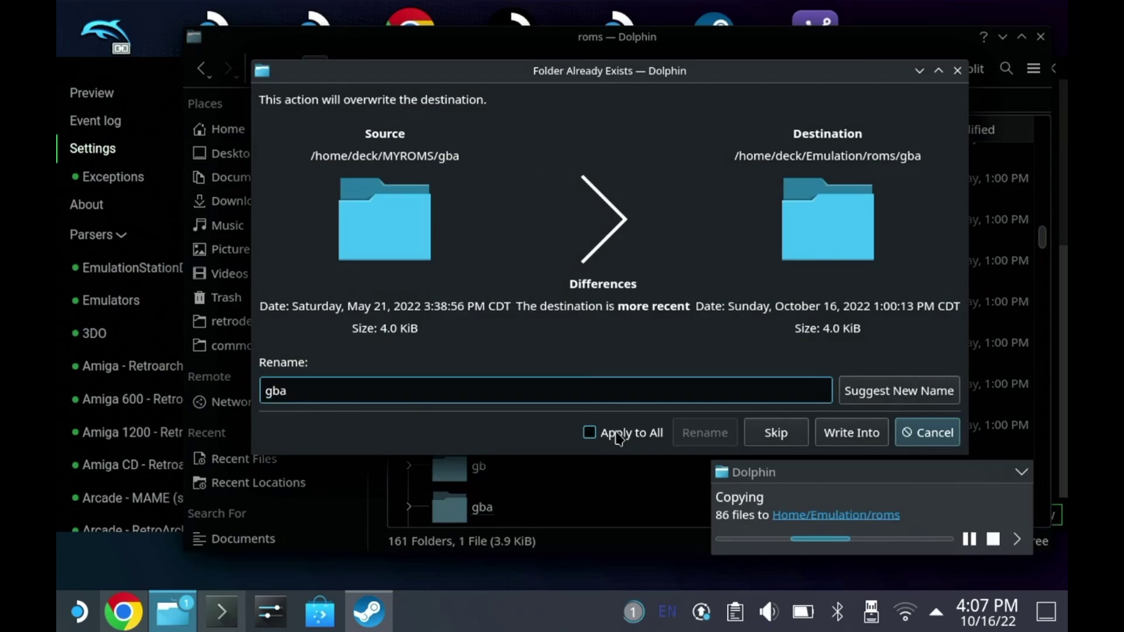
left_click(831, 443)
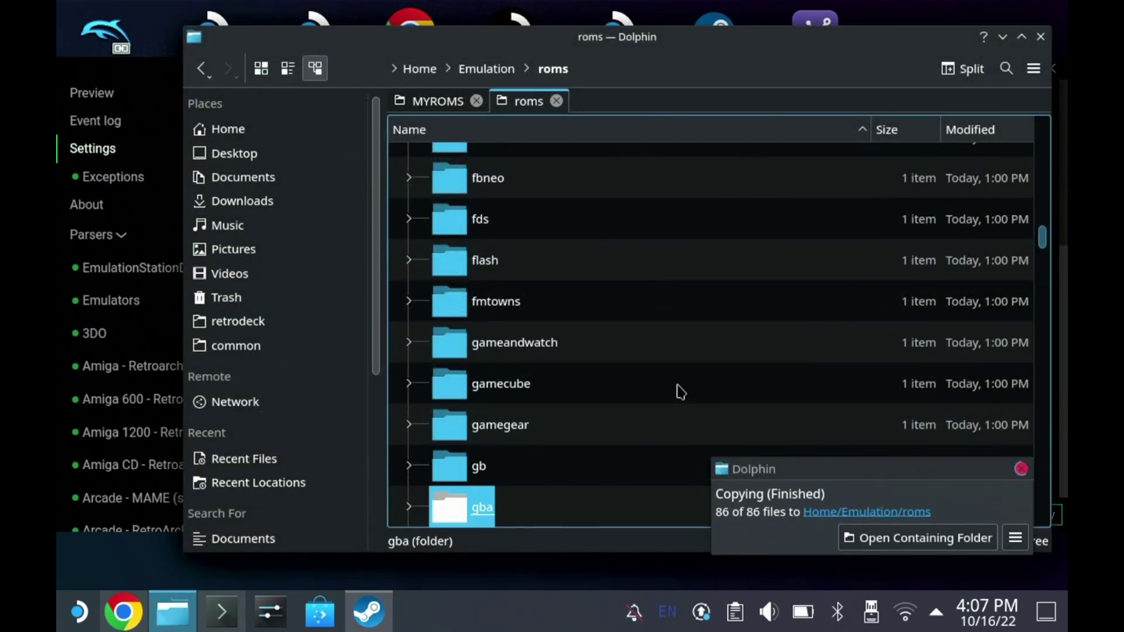
In Steam ROM Manager, turn off all parsers and enable only the Nintendo GameBoy Advance - Retroarch - mGBA parser
left_click(162, 248)
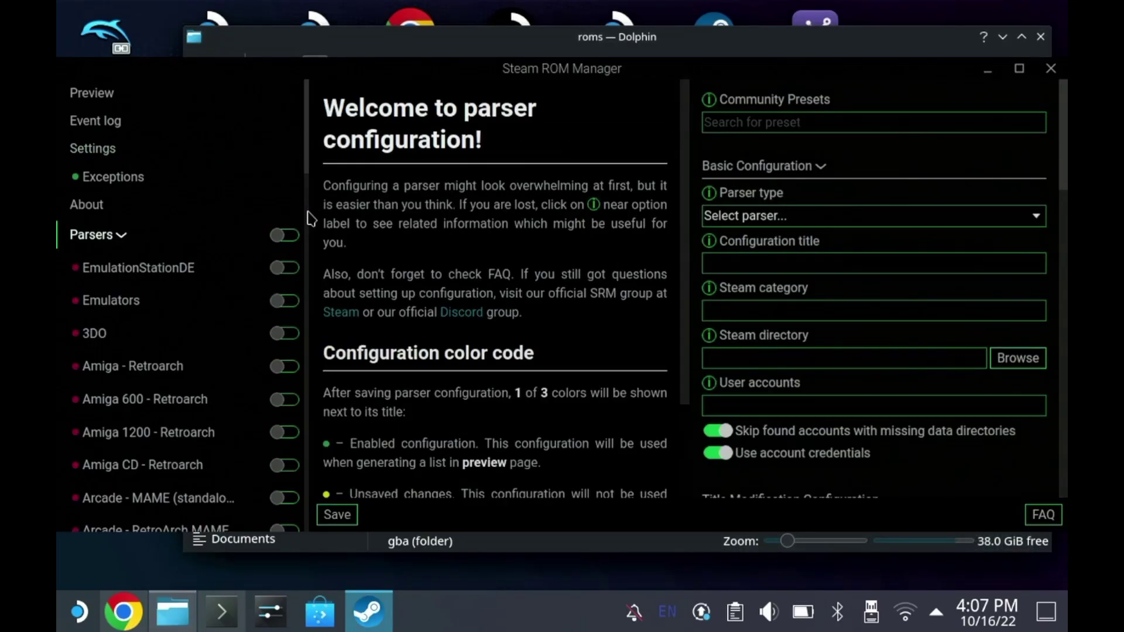
left_click_drag(308, 217, 306, 316)
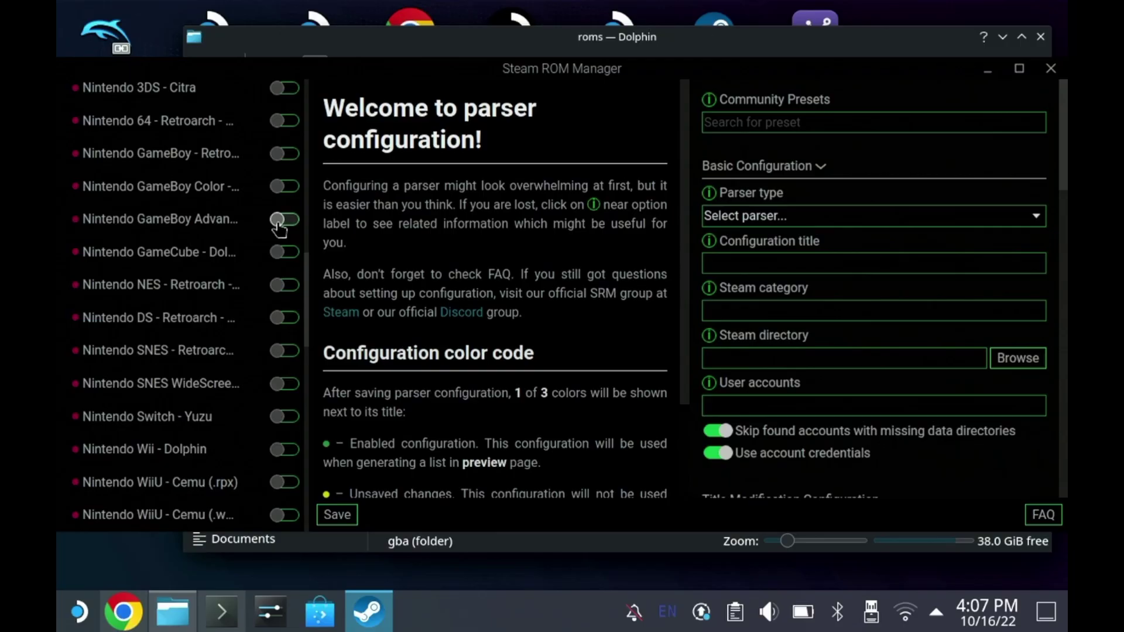
left_click_drag(309, 273, 323, 105)
Minimize Dolphin, enlarge the Steam ROM Manager window, and generate the app list in the preview
left_click(171, 101)
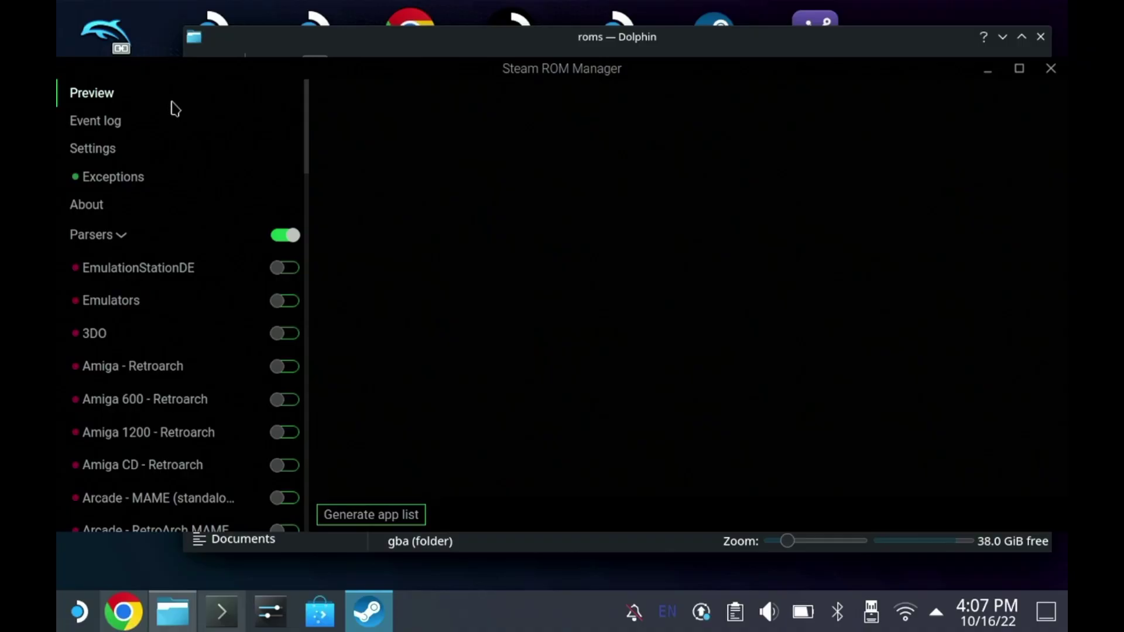
left_click(1003, 38)
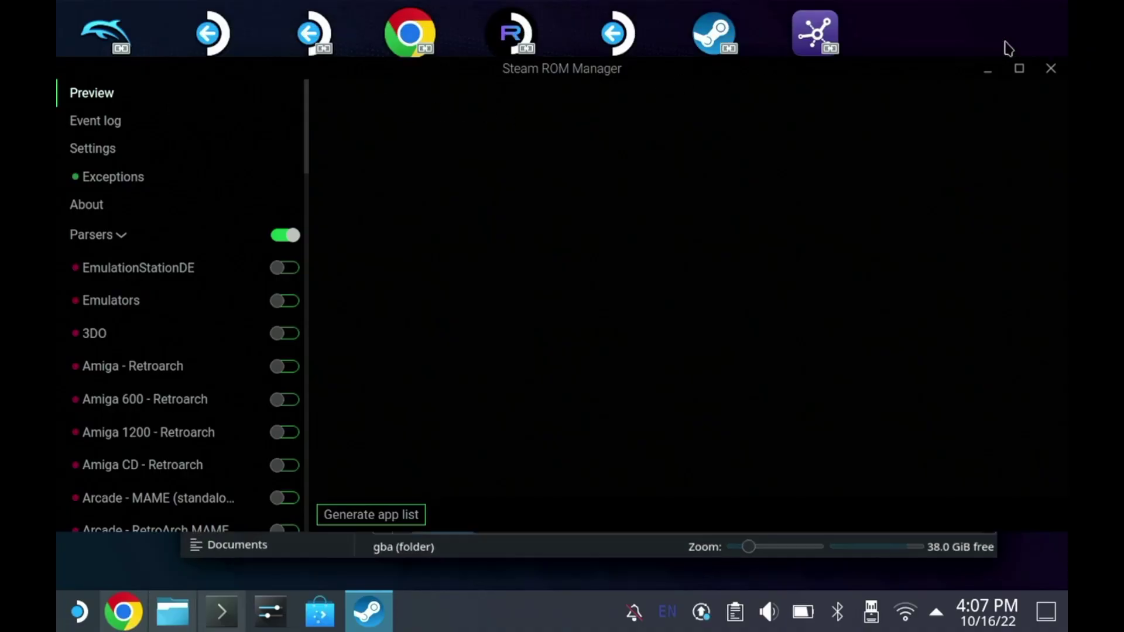
double_click(918, 75)
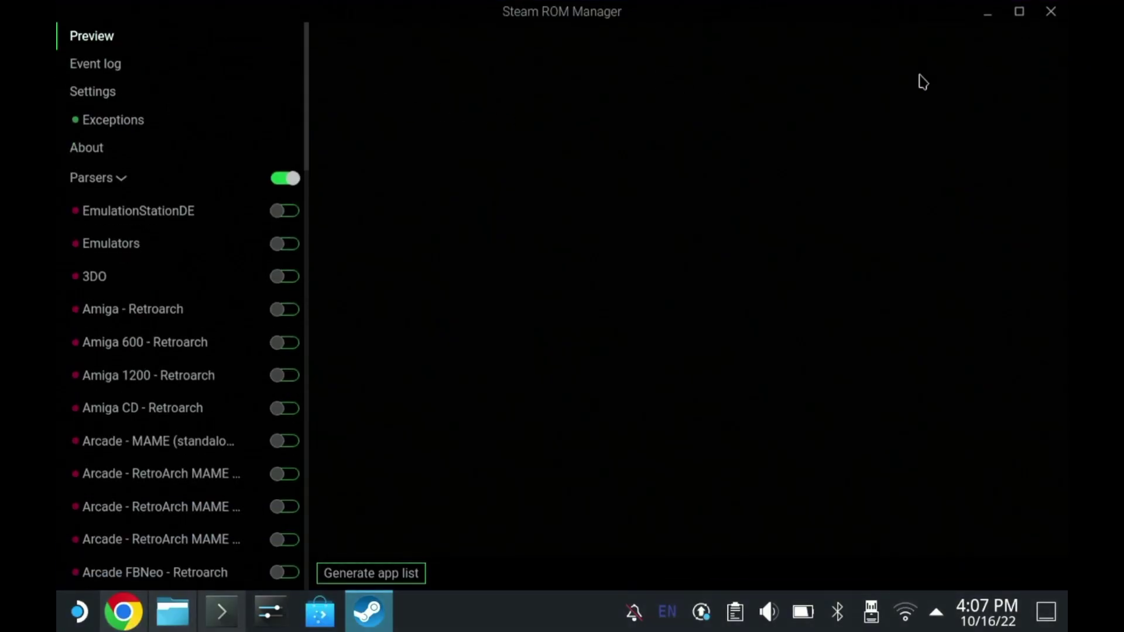
left_click(401, 573)
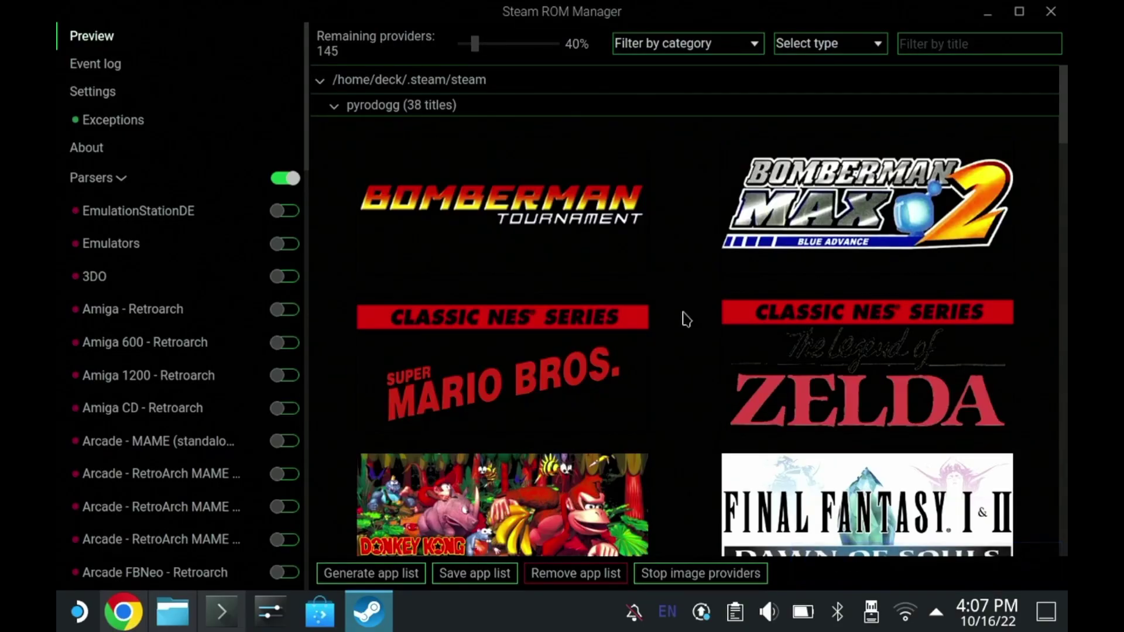
Look through the generated Game Boy Advance titles for duplicate Pokemon entries, and return to the MYROMS folder in Dolphin
left_click_drag(1064, 91, 1029, 278)
scroll(1046, 339, "down", 1)
mouse_move(967, 206)
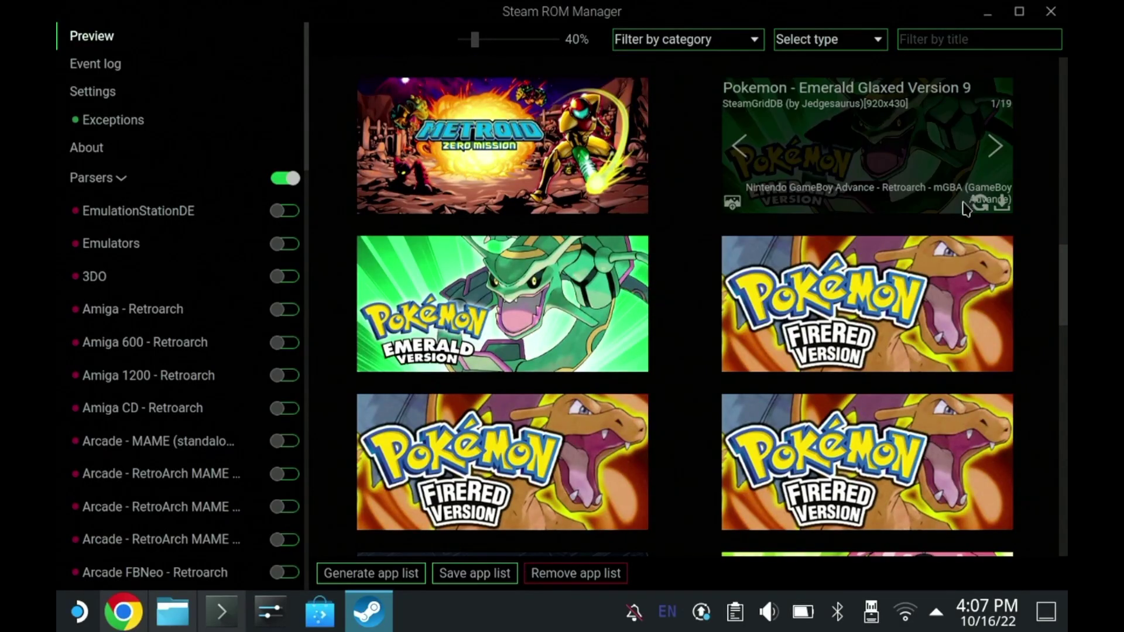
mouse_move(730, 446)
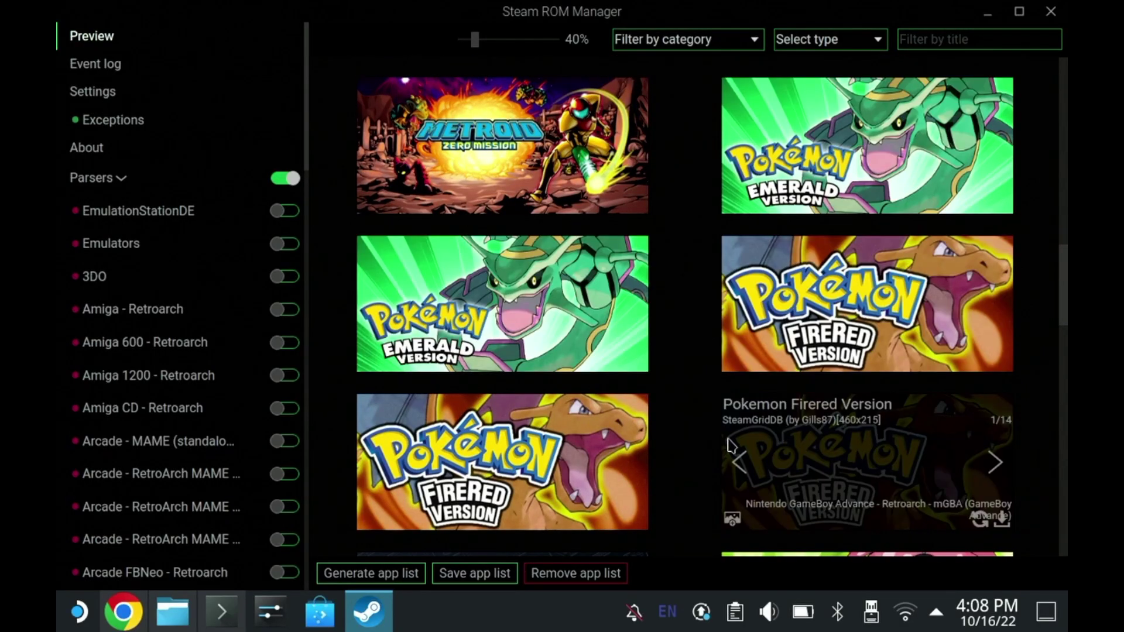
left_click(174, 624)
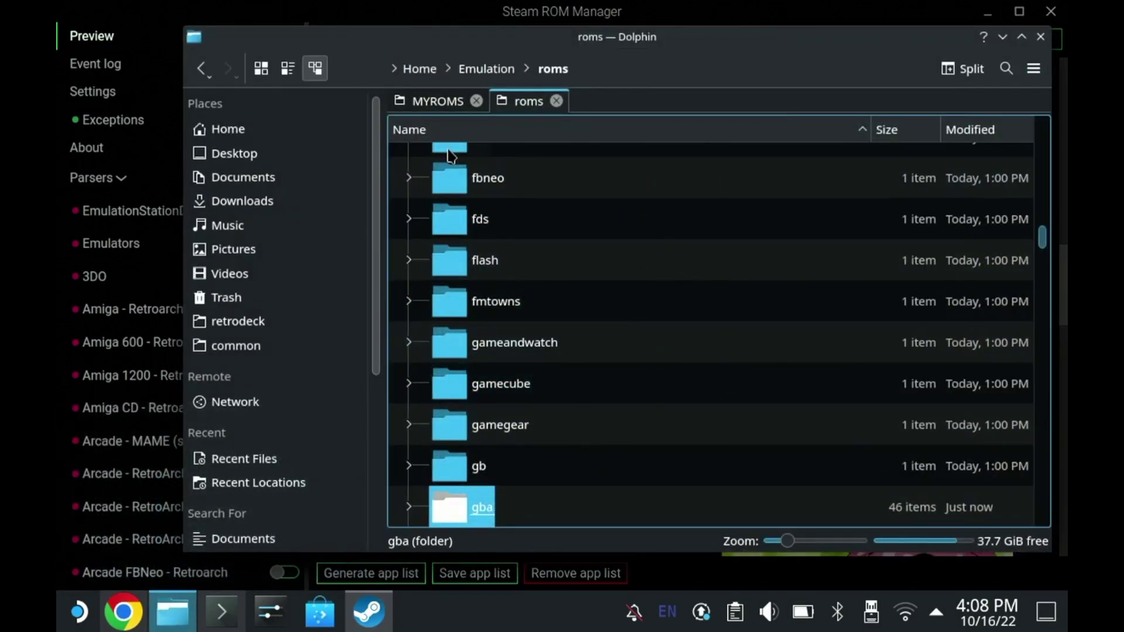
left_click(433, 106)
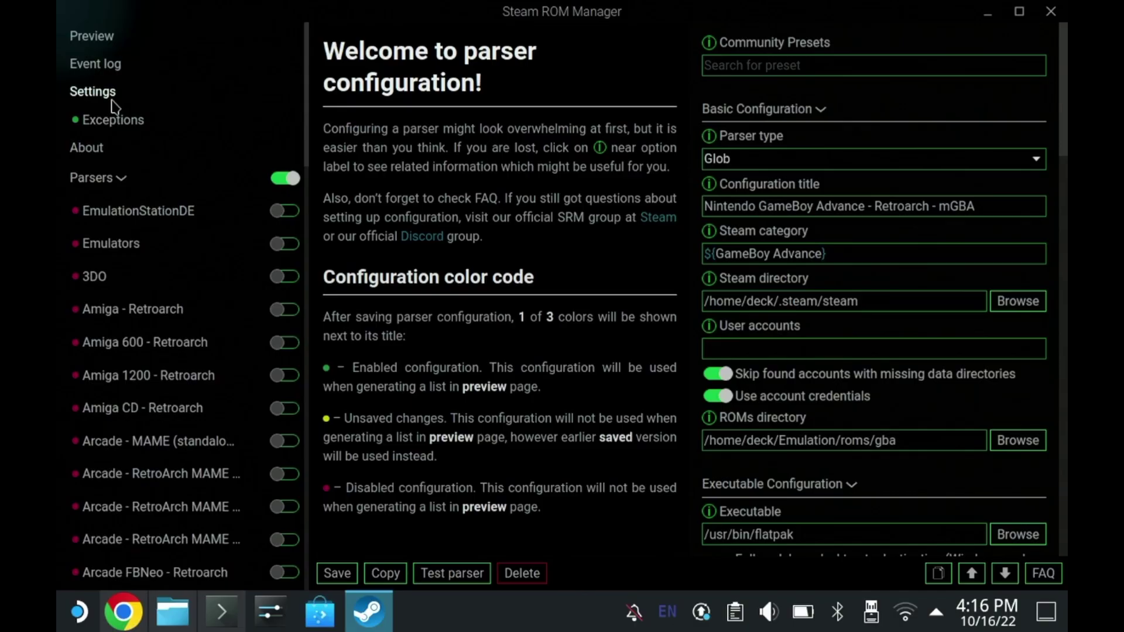
In Steam ROM Manager's preview, remove the existing app list and generate it again
left_click(93, 92)
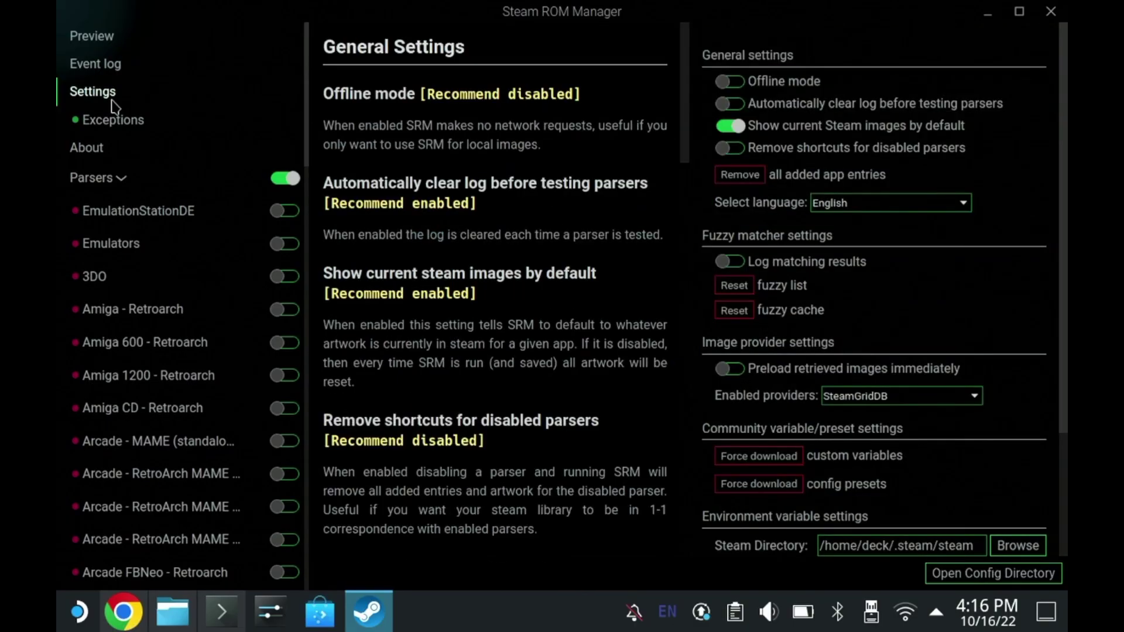
left_click(107, 39)
mouse_move(406, 487)
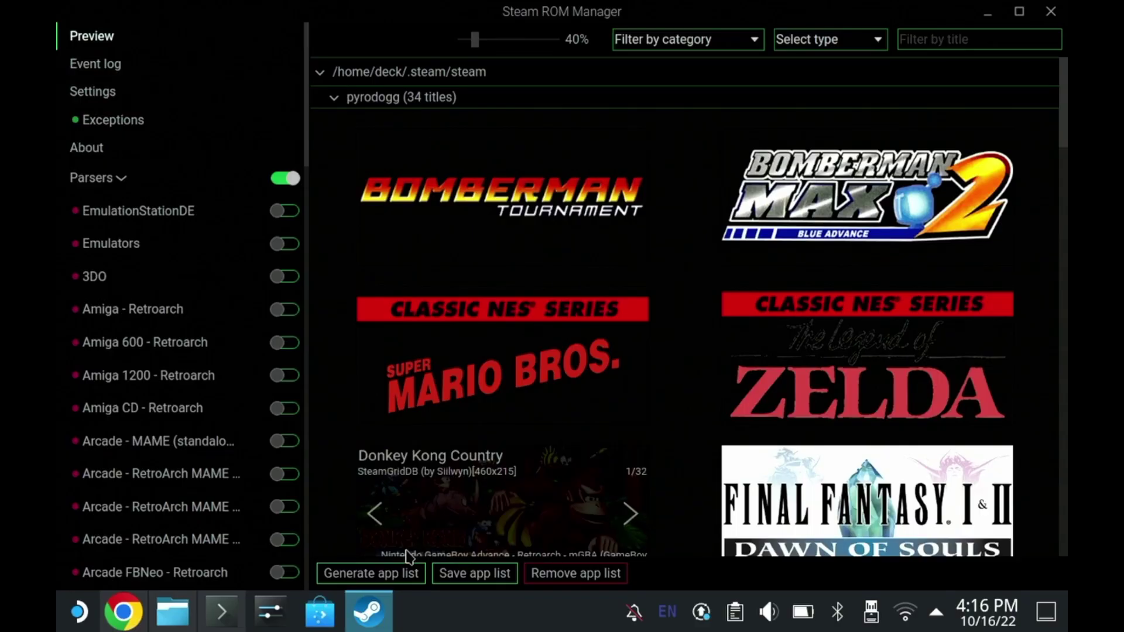
left_click(534, 582)
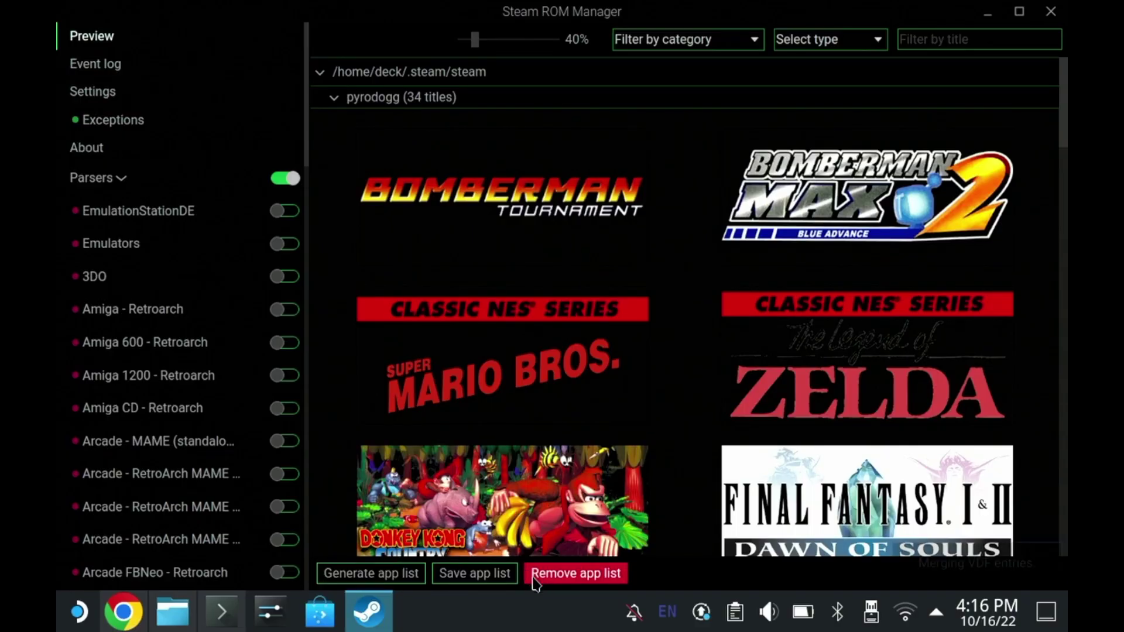
left_click(408, 583)
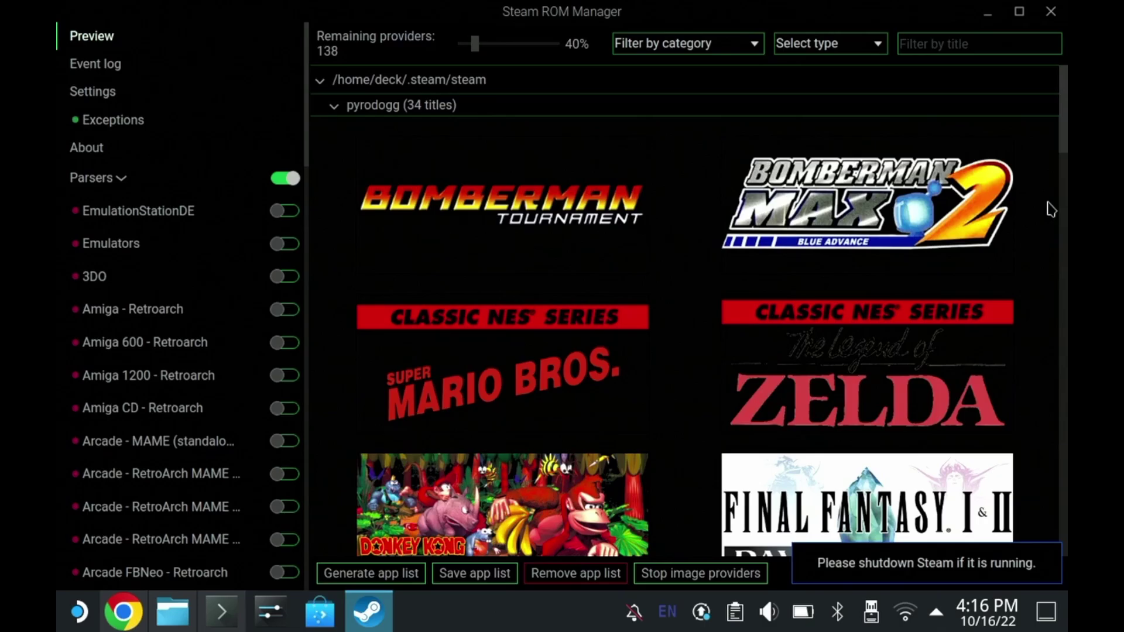
Find Pokemon - Emerald Glaxed Version 9 in the preview and cycle through its SteamGridDB artwork to choose an image
left_click_drag(1066, 148, 1064, 323)
mouse_move(969, 301)
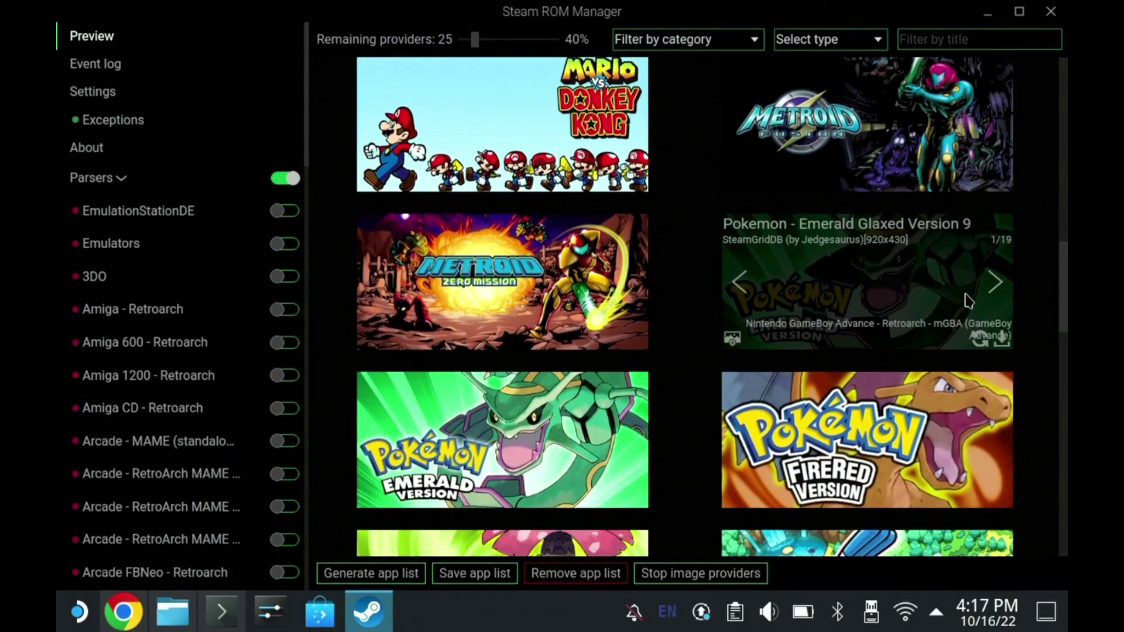
left_click(997, 290)
left_click(998, 287)
left_click(999, 286)
left_click(999, 286)
left_click(1002, 284)
left_click(1003, 282)
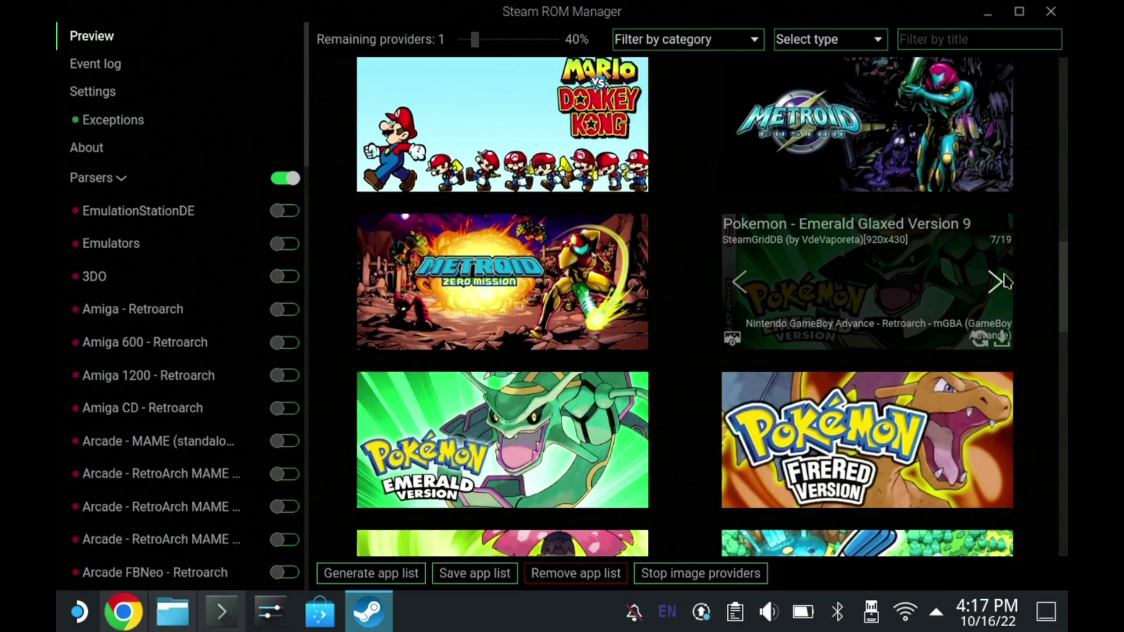
left_click(1005, 283)
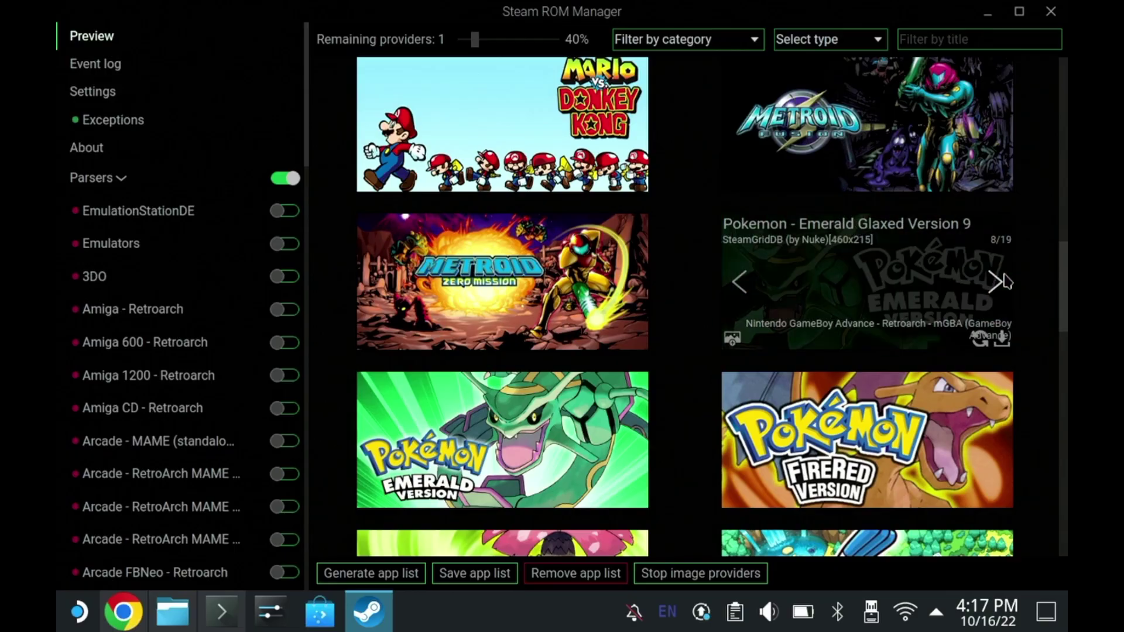
left_click(747, 287)
left_click(745, 287)
left_click(742, 288)
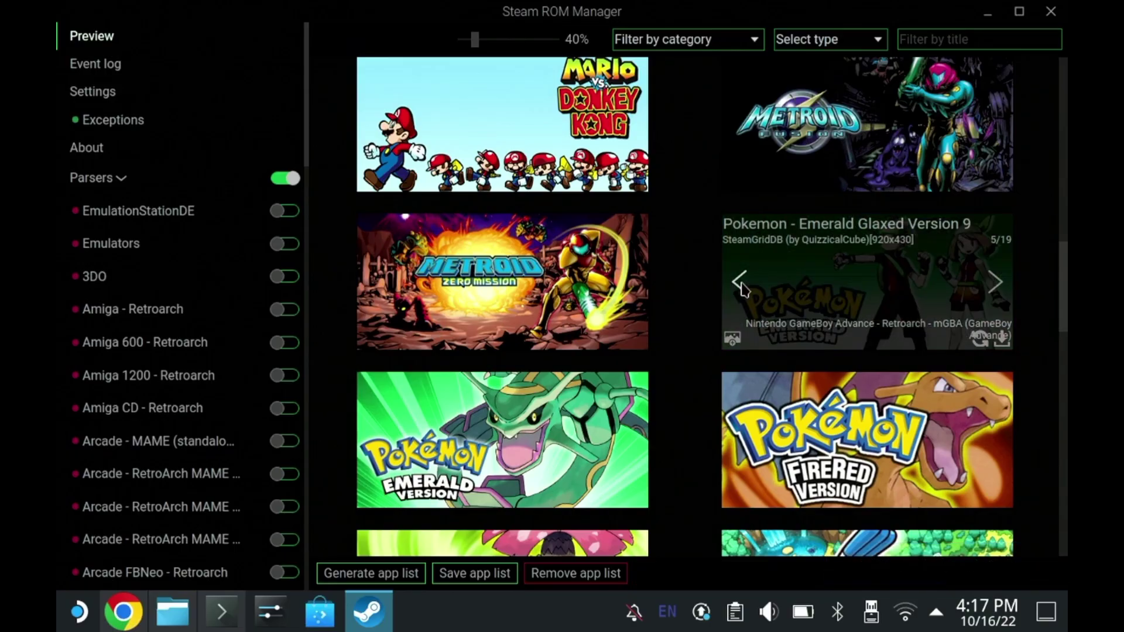
left_click(993, 284)
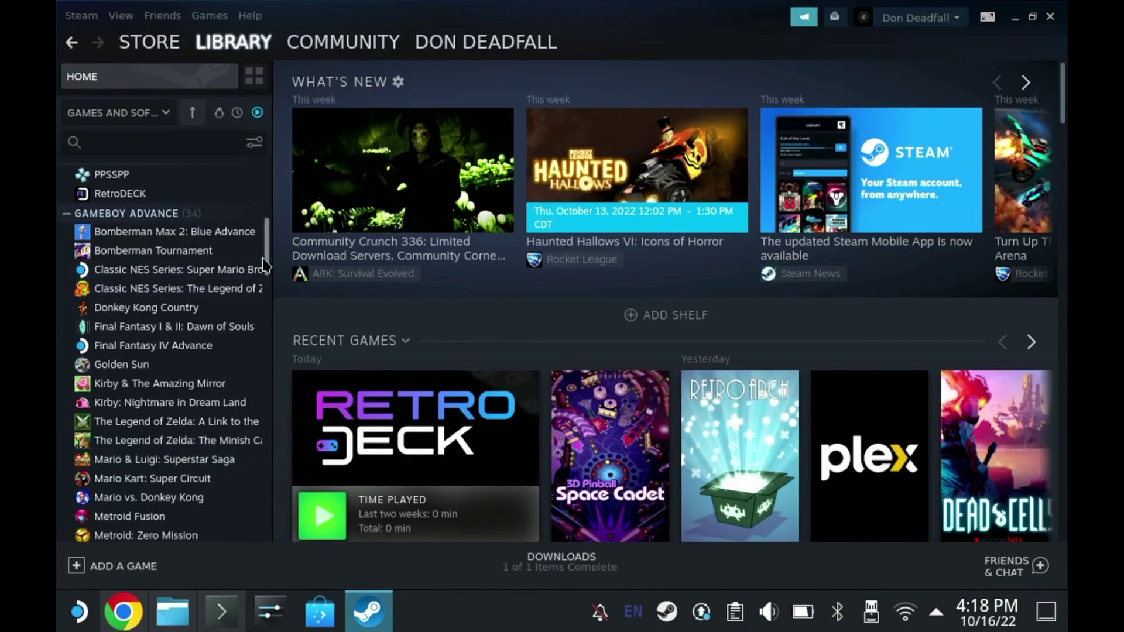
In the Steam library, look through the GameBoy Advance collection and select Pokemon Emerald Version
left_click_drag(263, 266, 264, 329)
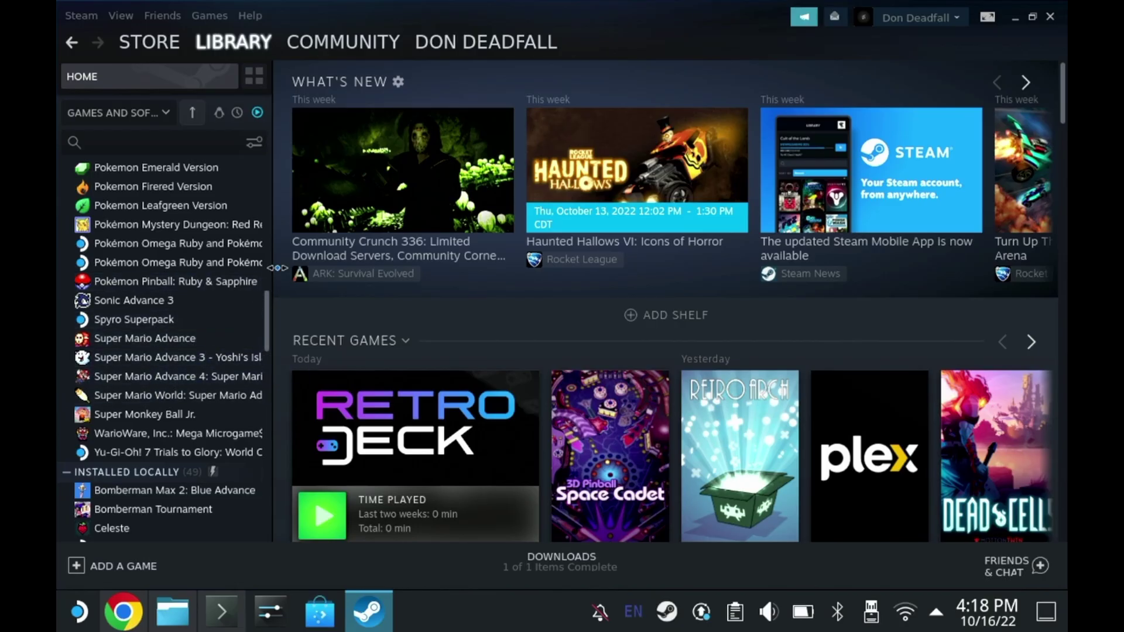
scroll(262, 319, "up", 3)
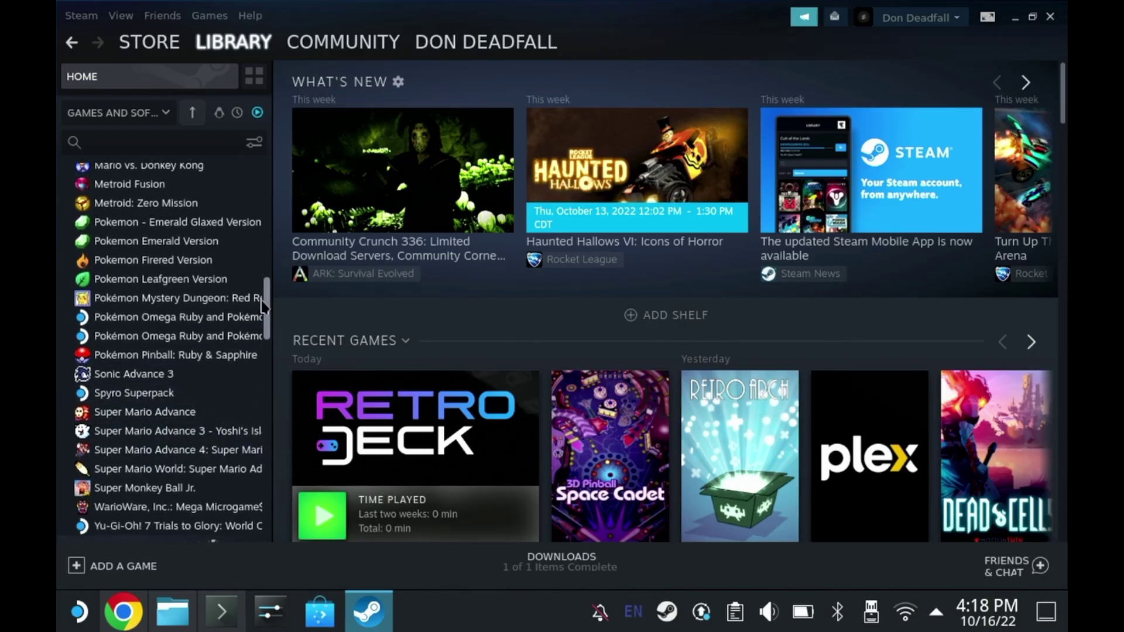
left_click(200, 244)
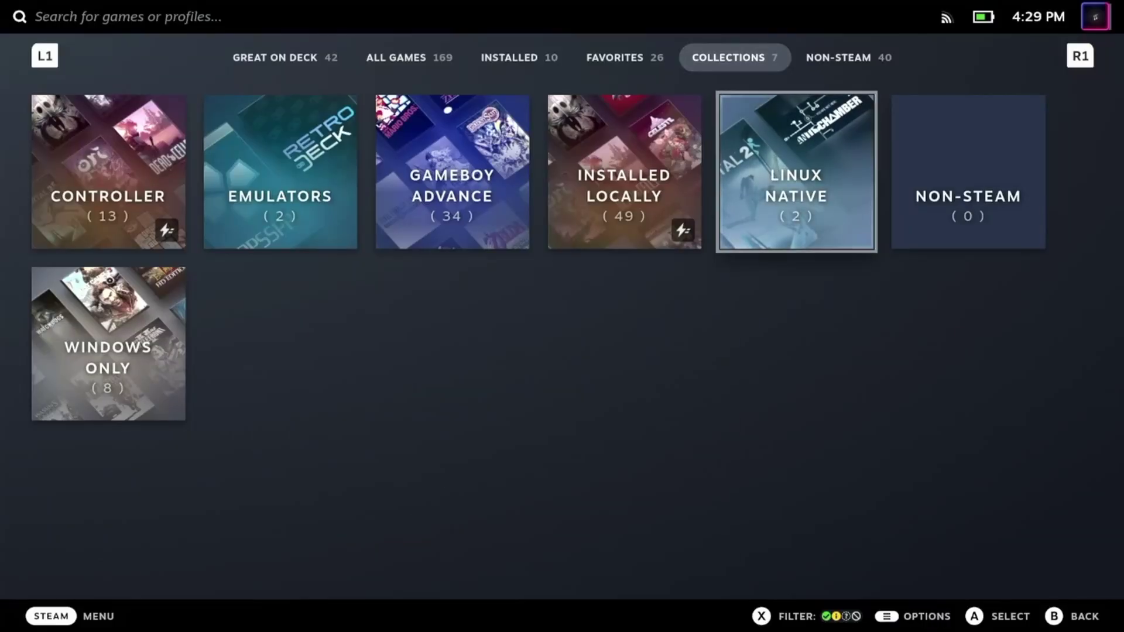
In Gaming Mode's library collections, open the GameBoy Advance collection and browse its game covers down to the Pokémon titles
key("Left")
key("Left")
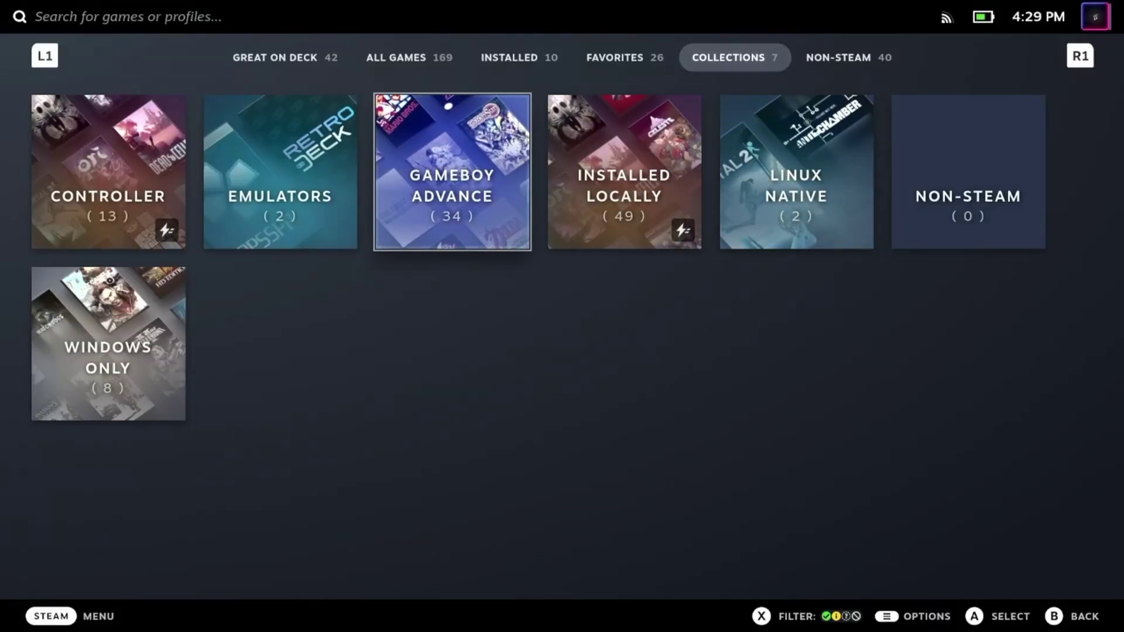
key("Return")
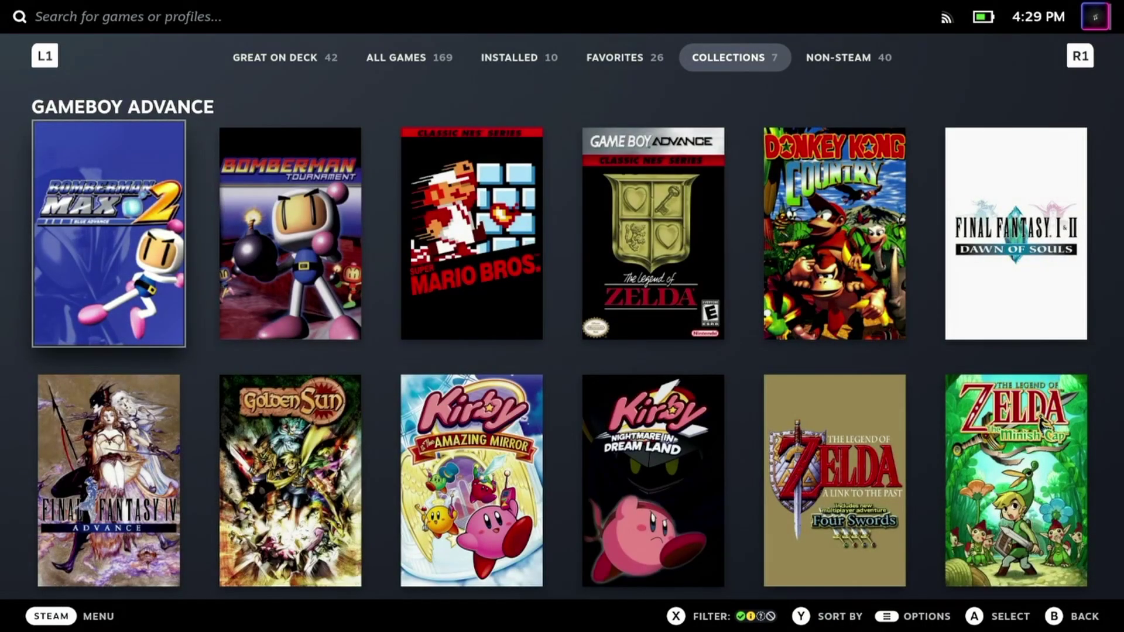
key("Down")
key("Down")
key("Down")
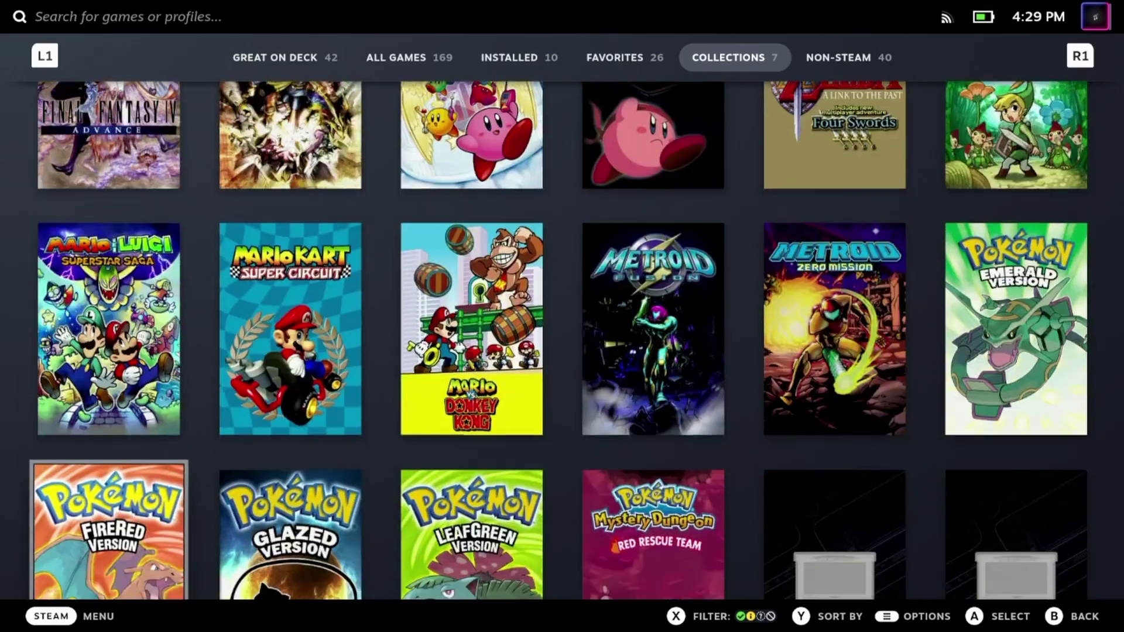
key("Right")
key("Right")
key("Right")
key("Right")
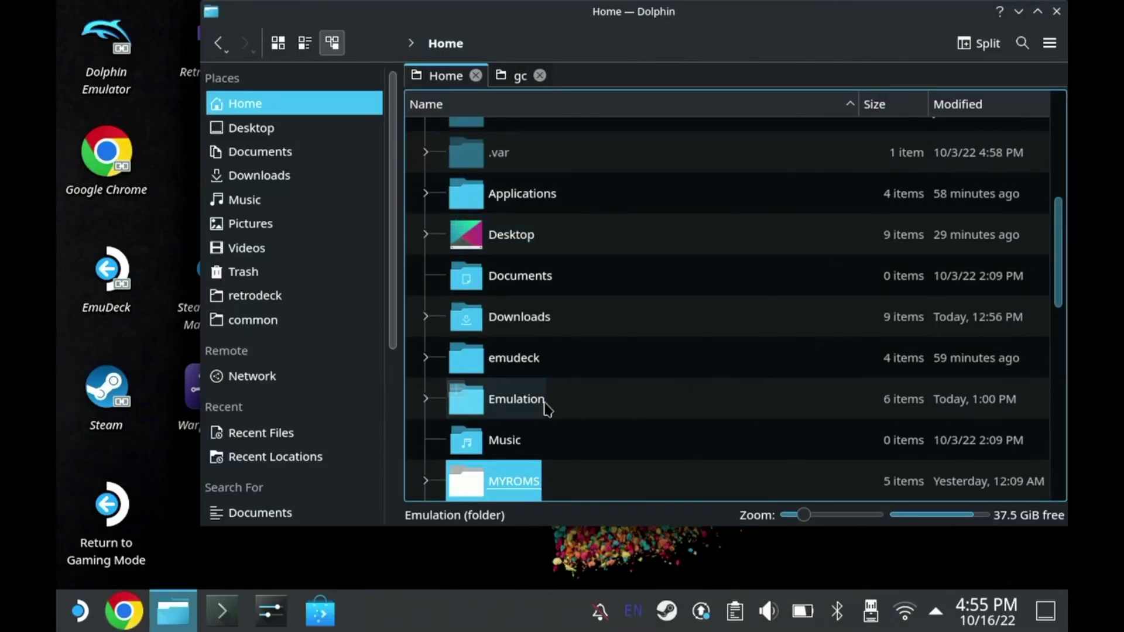
left_click(543, 407)
key("alt+Left")
left_click(509, 457)
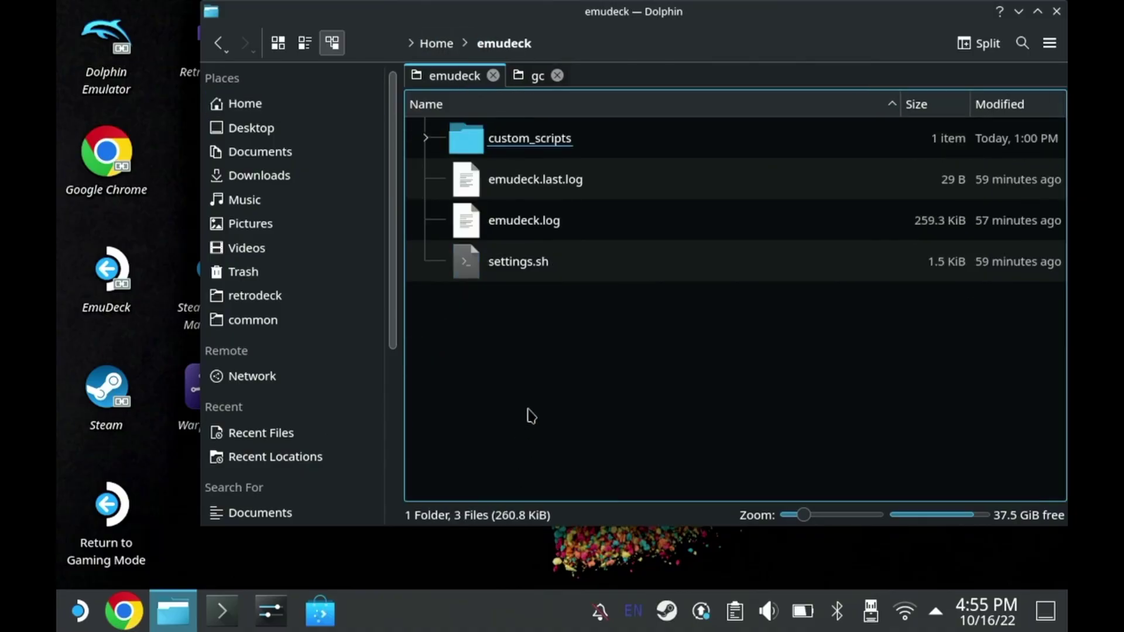
key("alt+Left")
In Dolphin, open the gc folder inside the home folder's retrodeck/roms
scroll(825, 241, "down", 4)
left_click(479, 221)
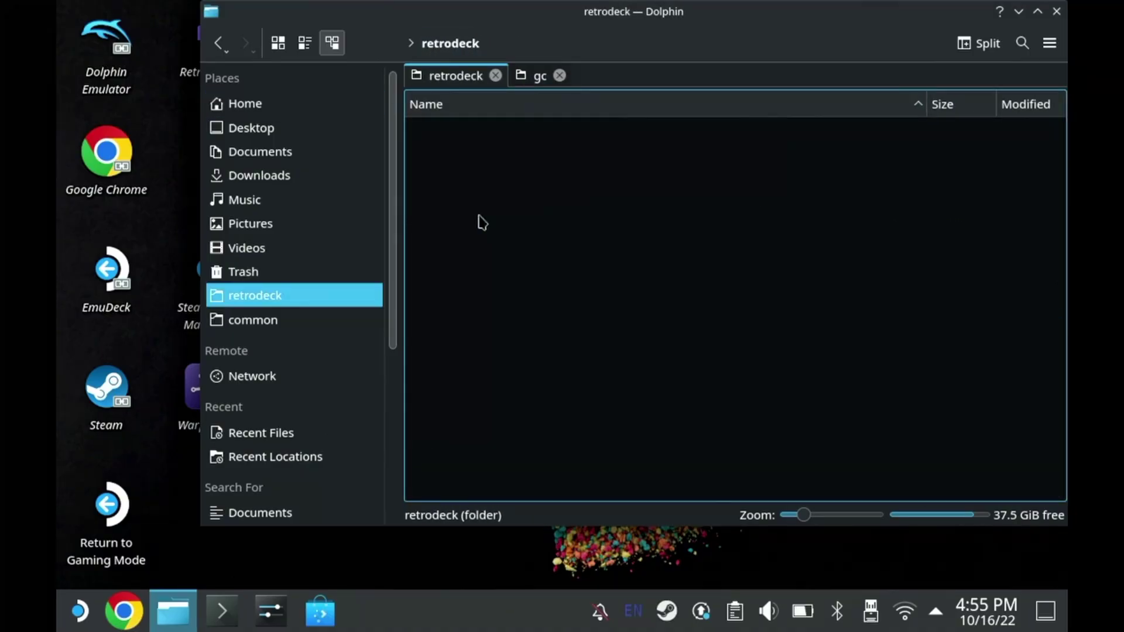
left_click(462, 258)
left_click_drag(1058, 105, 931, 244)
left_click(465, 275)
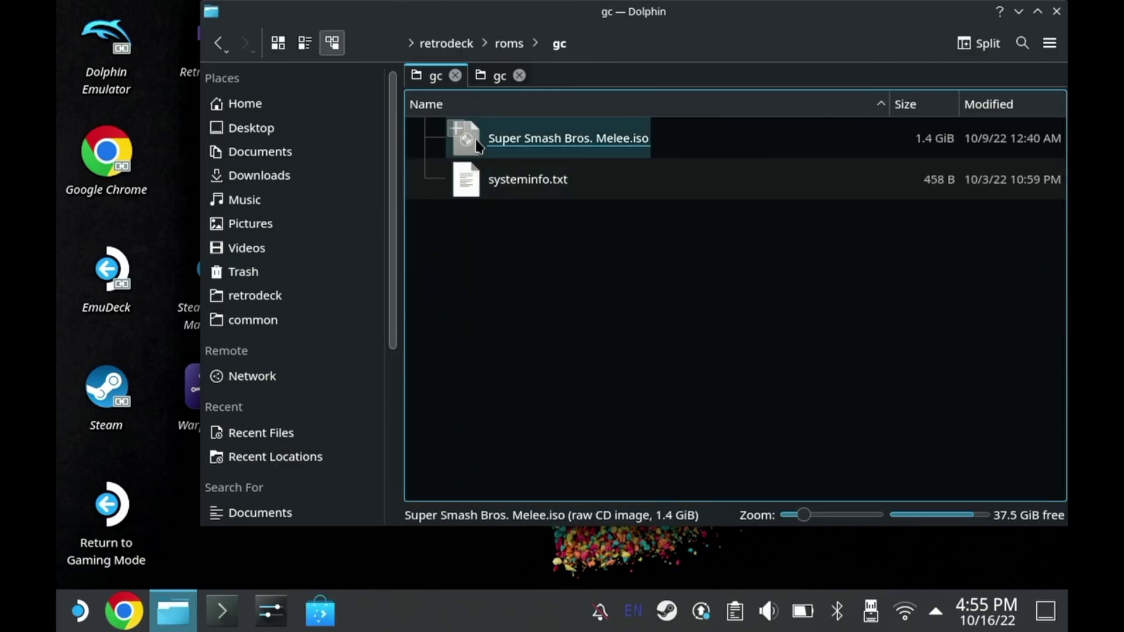
Copy Super Smash Bros. Melee.iso from retrodeck/roms/gc into the Emulation/roms/gc folder
right_click(470, 142)
left_click(498, 205)
left_click(499, 76)
right_click(516, 212)
left_click(577, 267)
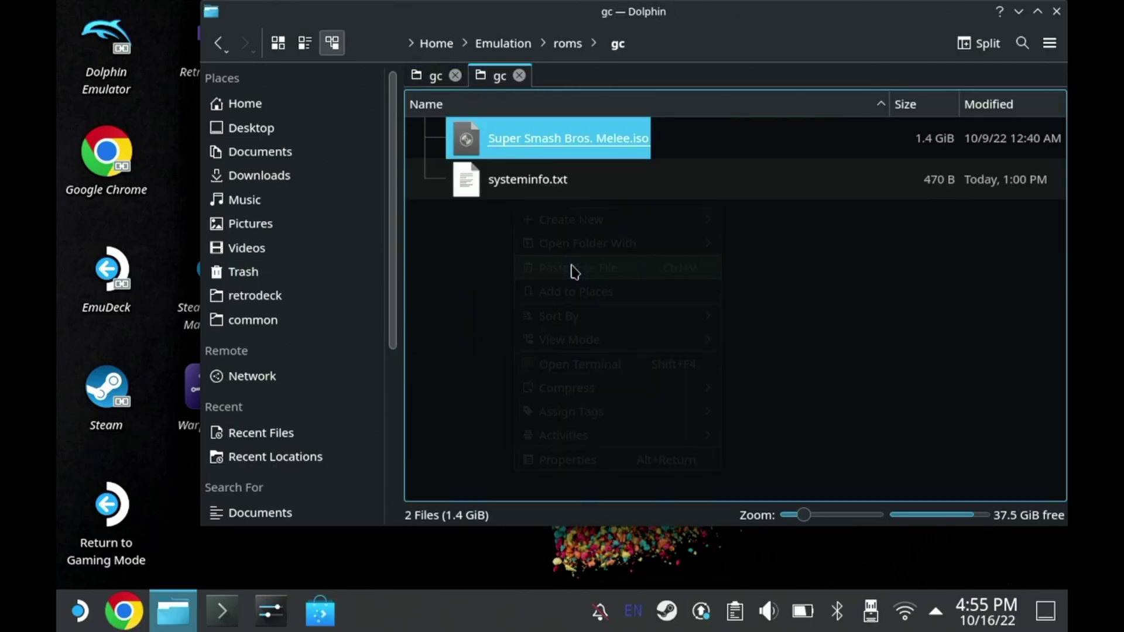
Open the wii folder of Emulation/roms in one tab and the wii folder of retrodeck/roms in the other
left_click(567, 43)
left_click_drag(1059, 246, 1058, 460)
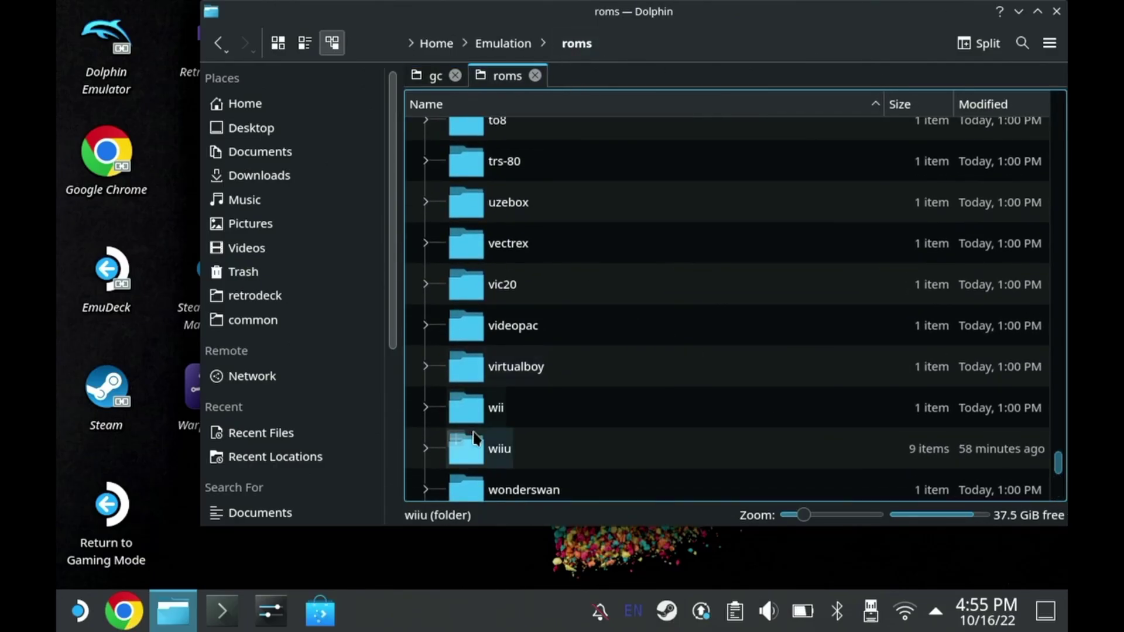
left_click(501, 406)
left_click(435, 76)
left_click(518, 43)
scroll(1062, 389, "down", 8)
scroll(1061, 392, "down", 15)
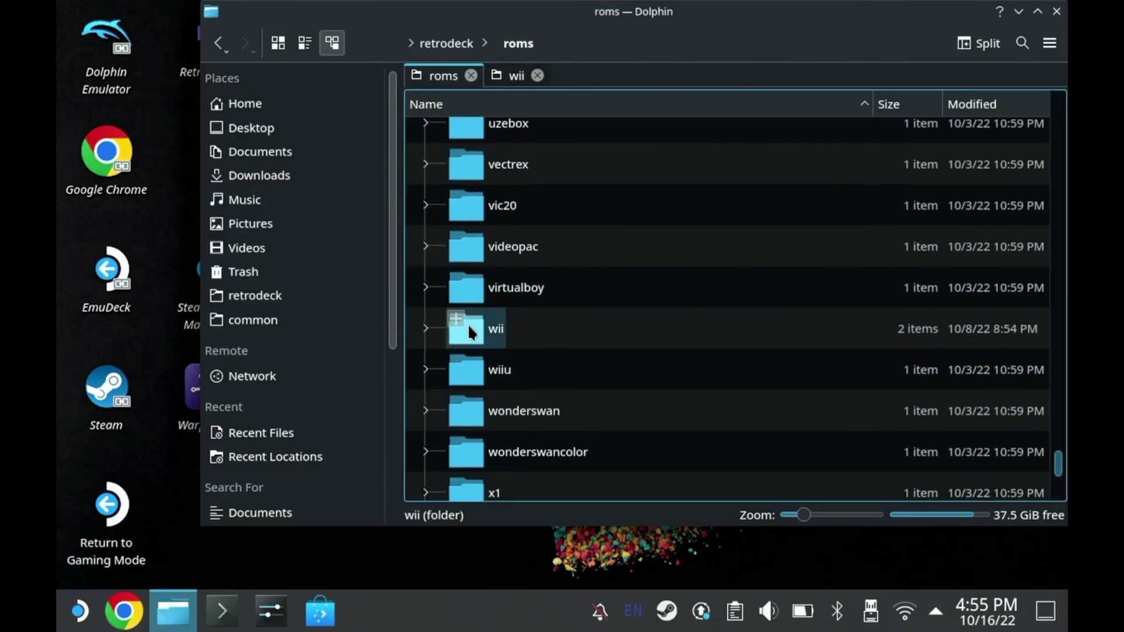
left_click(468, 328)
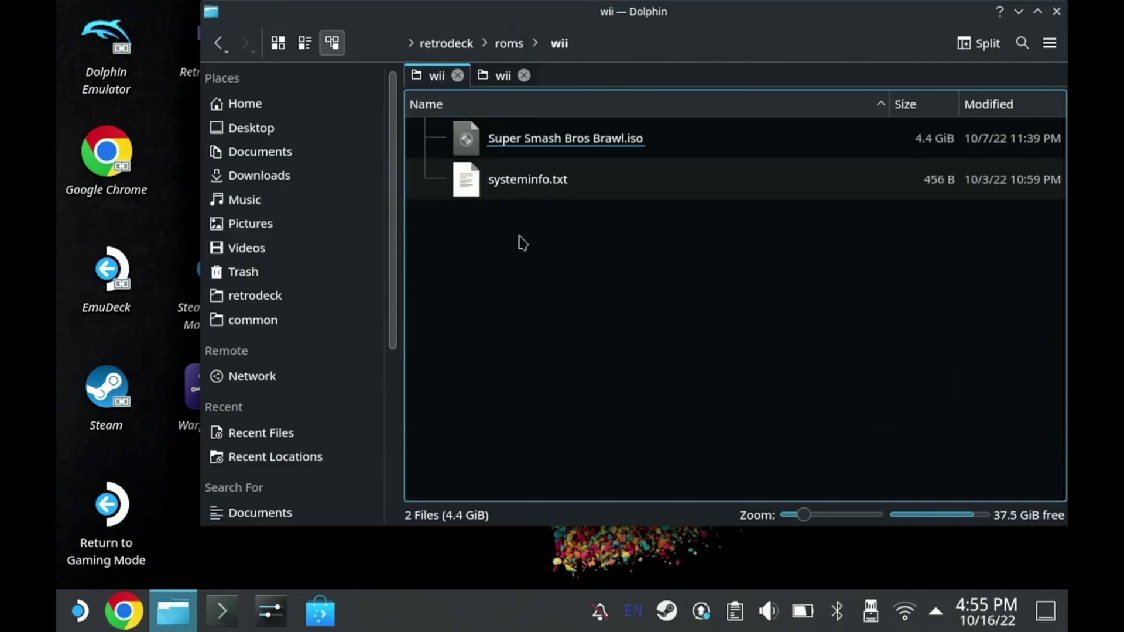
Copy Super Smash Bros Brawl.iso from retrodeck/roms/wii into the Emulation/roms/wii folder
right_click(530, 138)
left_click(594, 222)
left_click(493, 79)
right_click(557, 224)
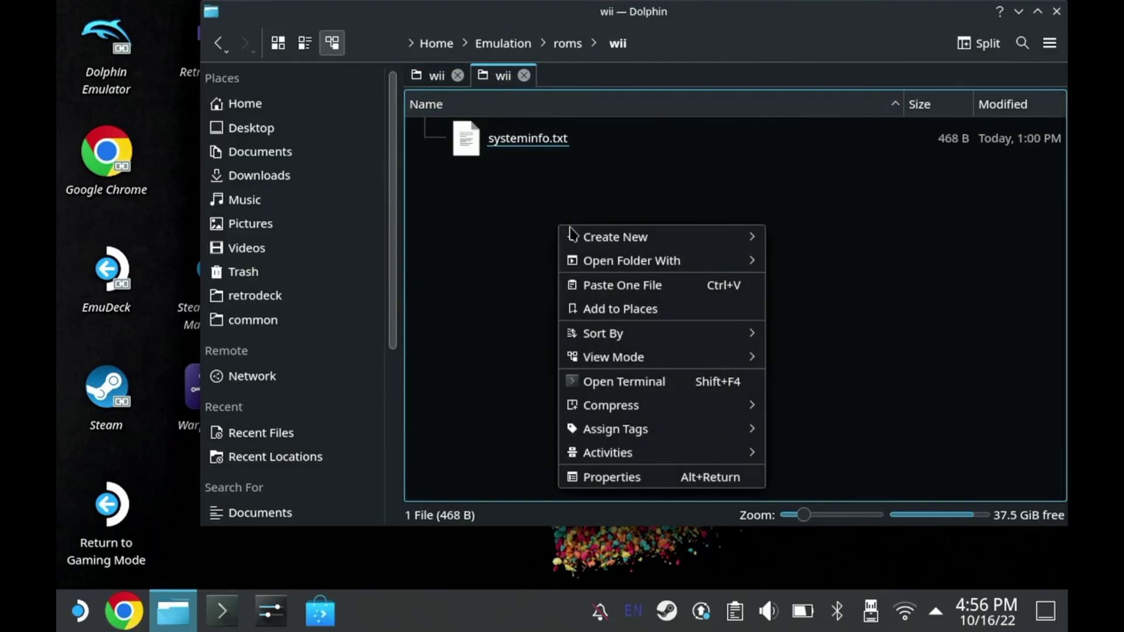
left_click(617, 283)
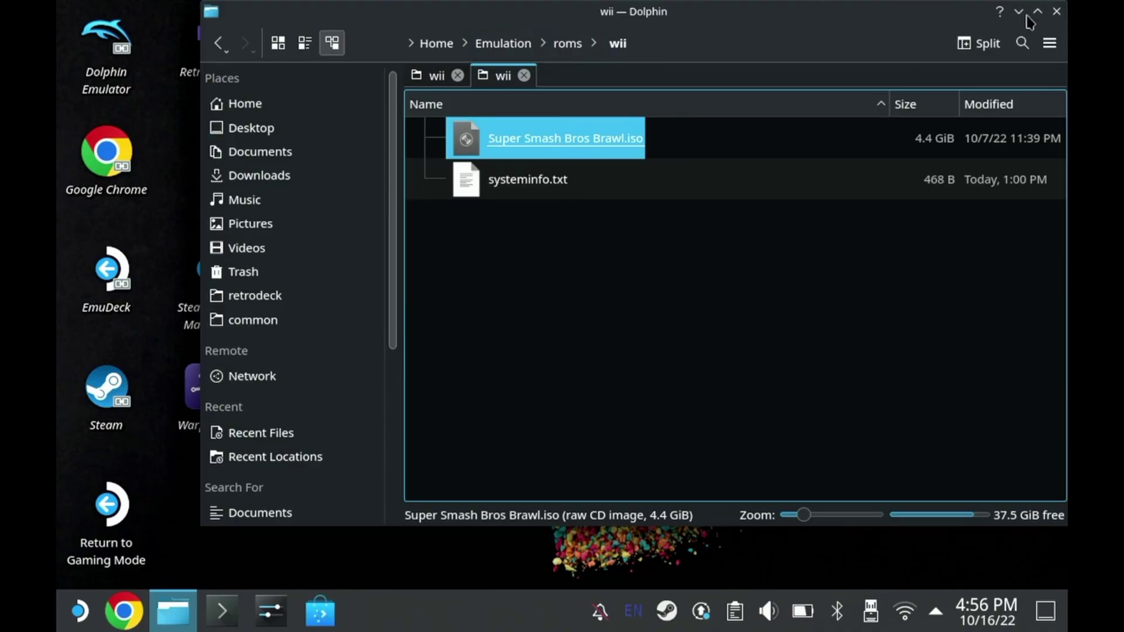
Minimize the file manager, launch Dolphin Emulator and check the game folder paths in its settings
left_click(1018, 11)
double_click(105, 41)
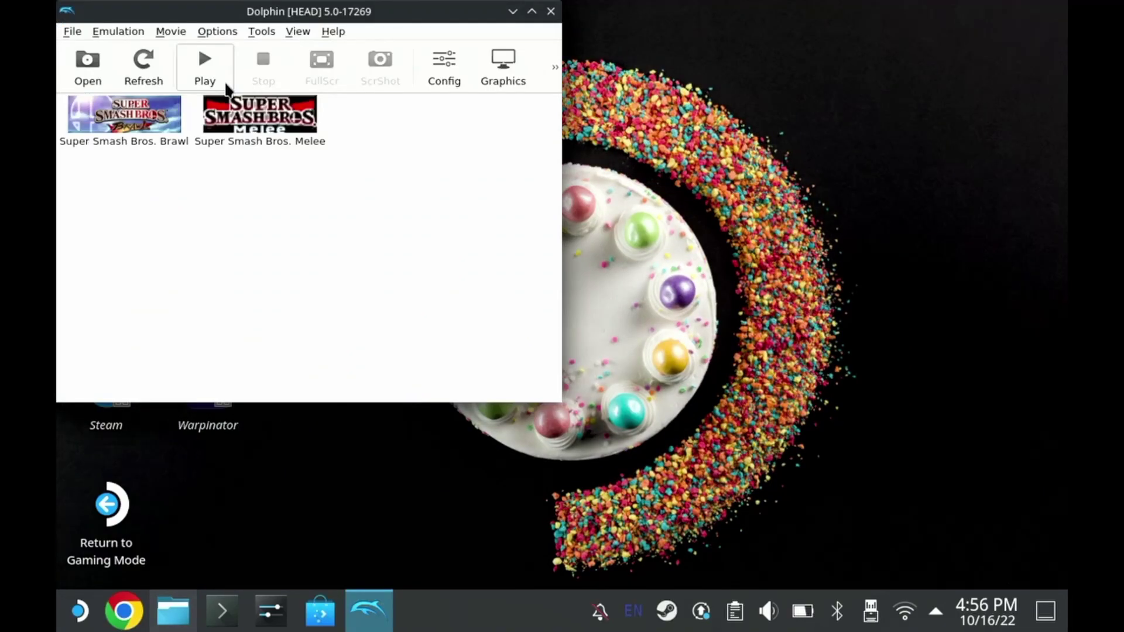
left_click_drag(290, 3, 512, 23)
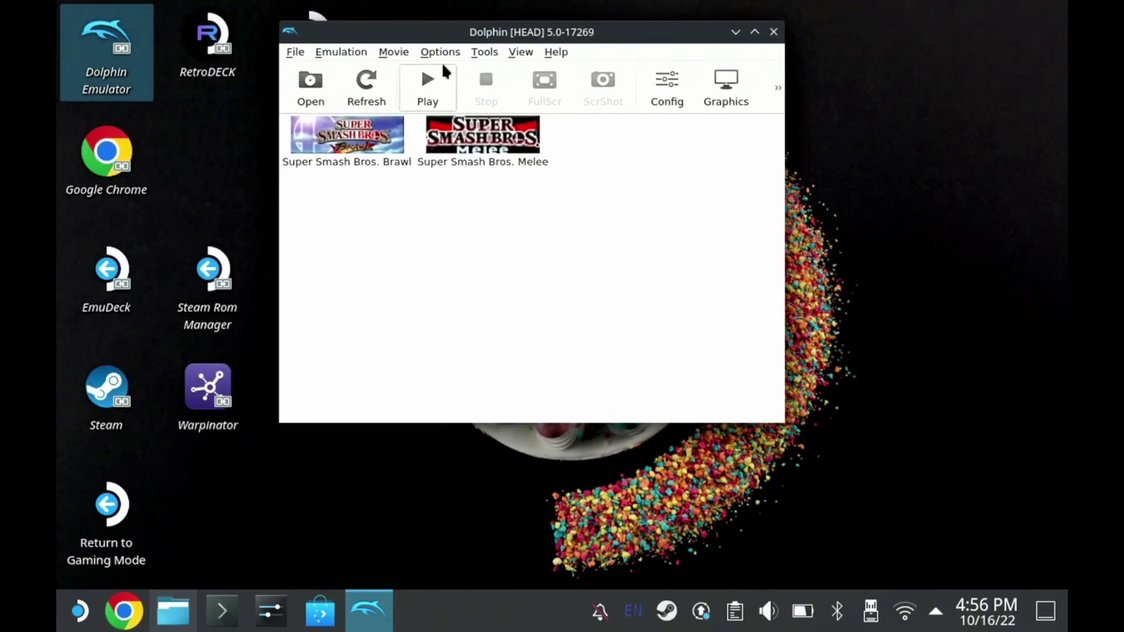
left_click(440, 52)
left_click(477, 71)
left_click(481, 45)
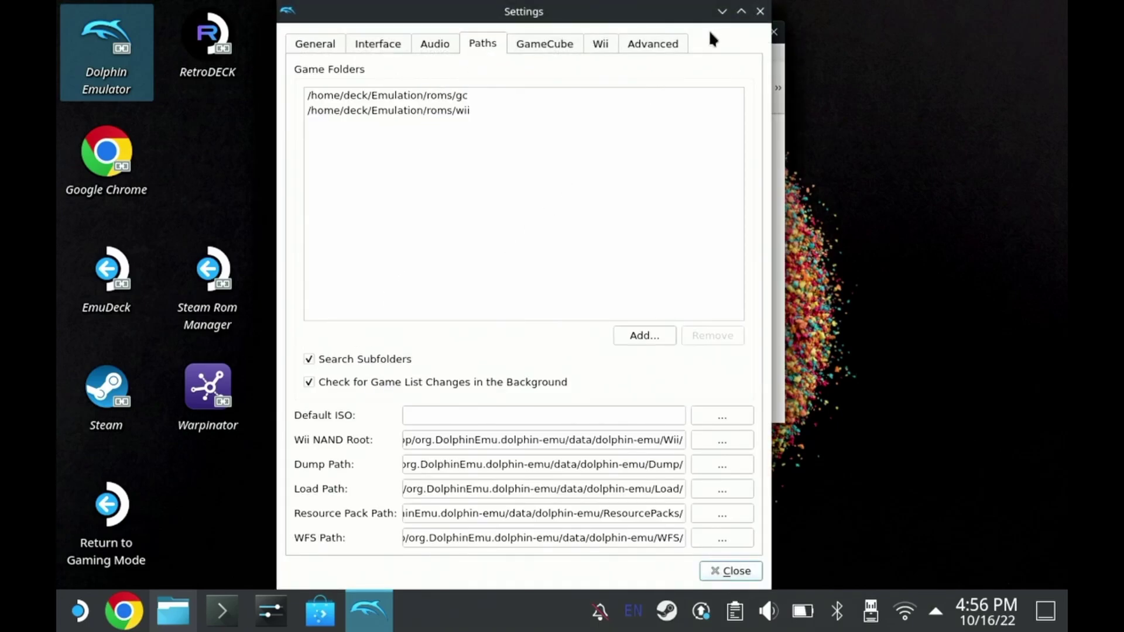
left_click(760, 11)
Review Dolphin Emulator's graphics configuration, including the general, enhancements, hacks and advanced options
left_click(724, 88)
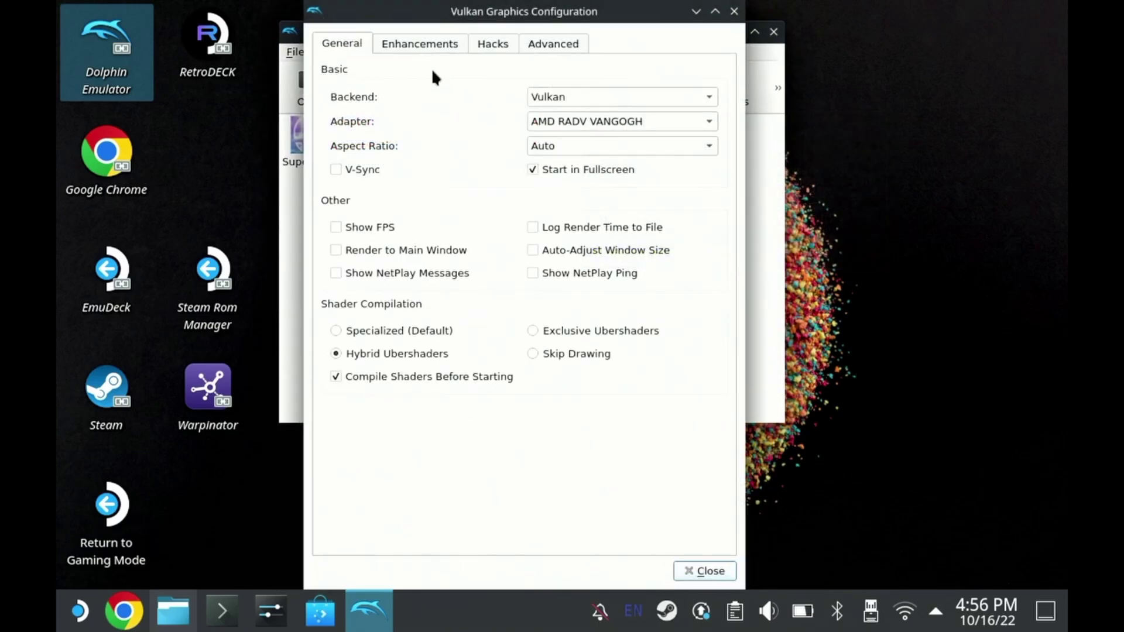
left_click(409, 51)
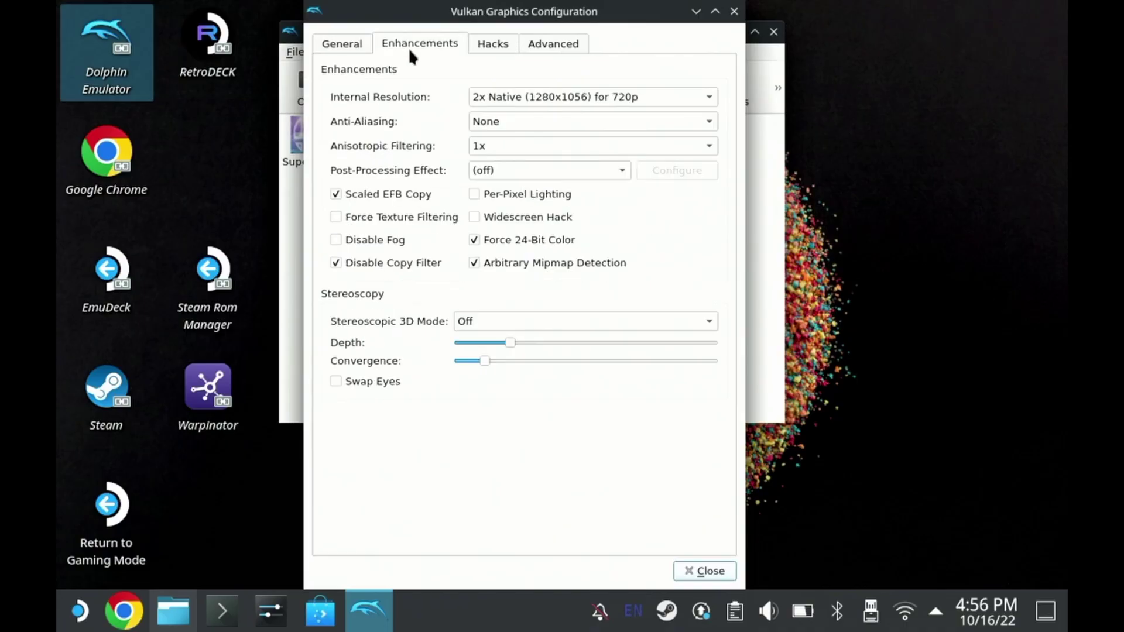
left_click(511, 52)
left_click(553, 44)
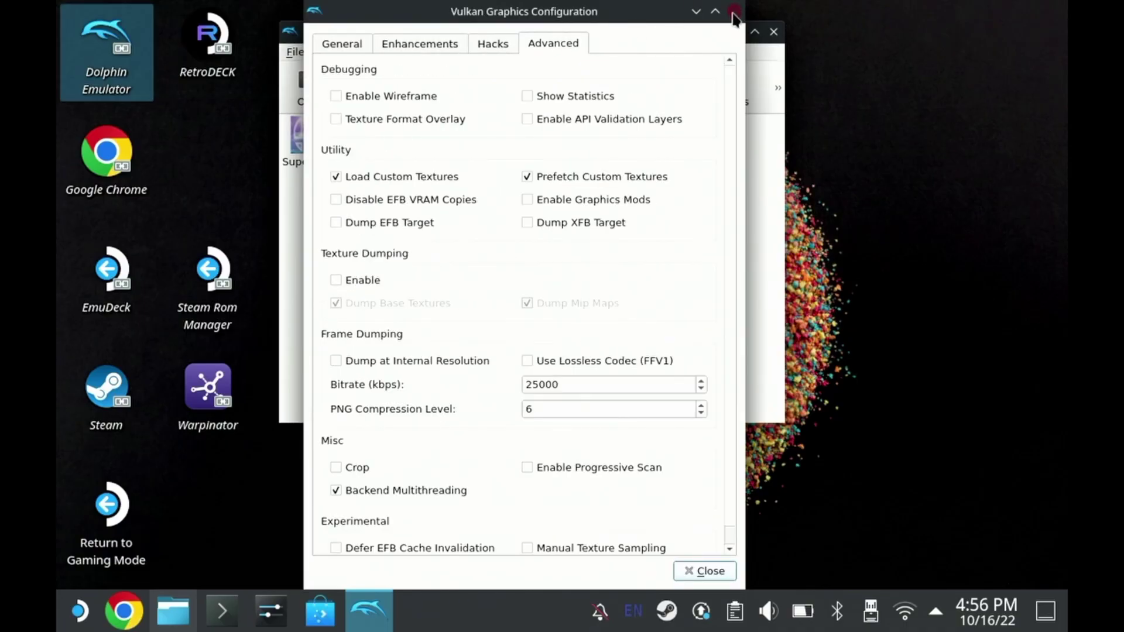
left_click(734, 11)
Check the AR and Gecko codes in Super Smash Bros. Brawl's properties, and close Dolphin Emulator
right_click(391, 139)
left_click(420, 149)
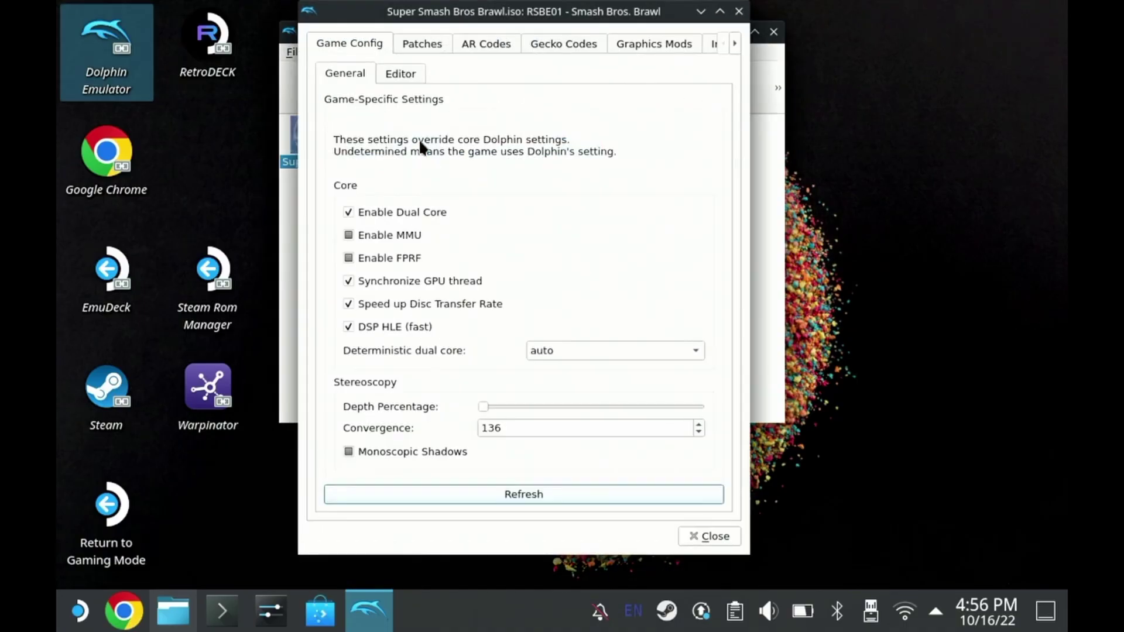
left_click(469, 51)
left_click(567, 49)
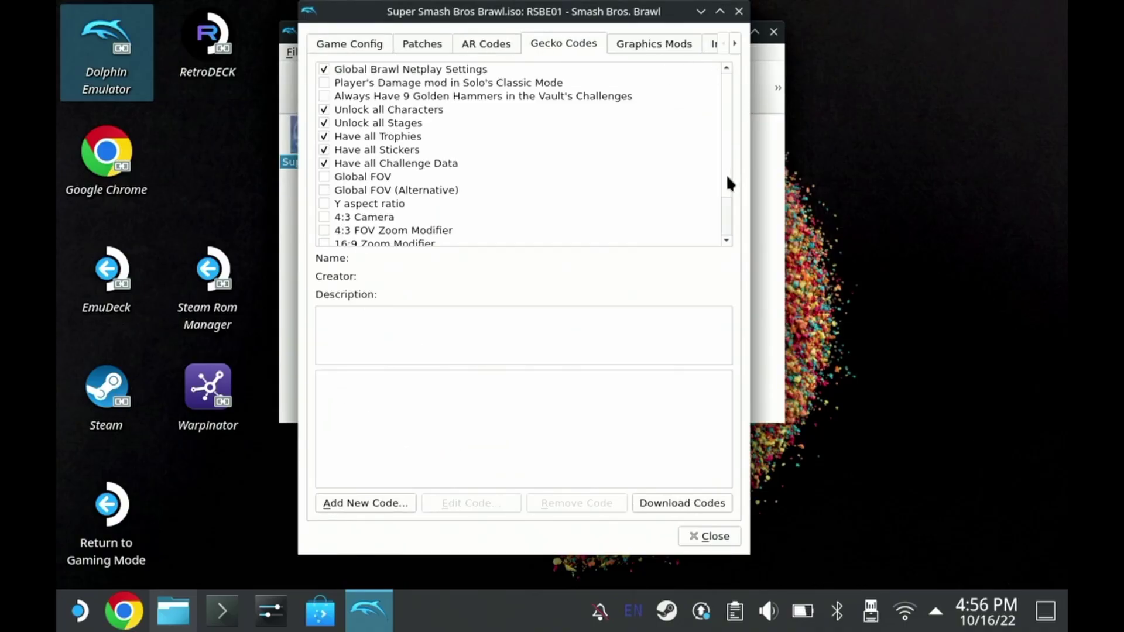
mouse_move(730, 181)
left_mouse_down()
mouse_move(730, 199)
mouse_move(730, 164)
left_mouse_up()
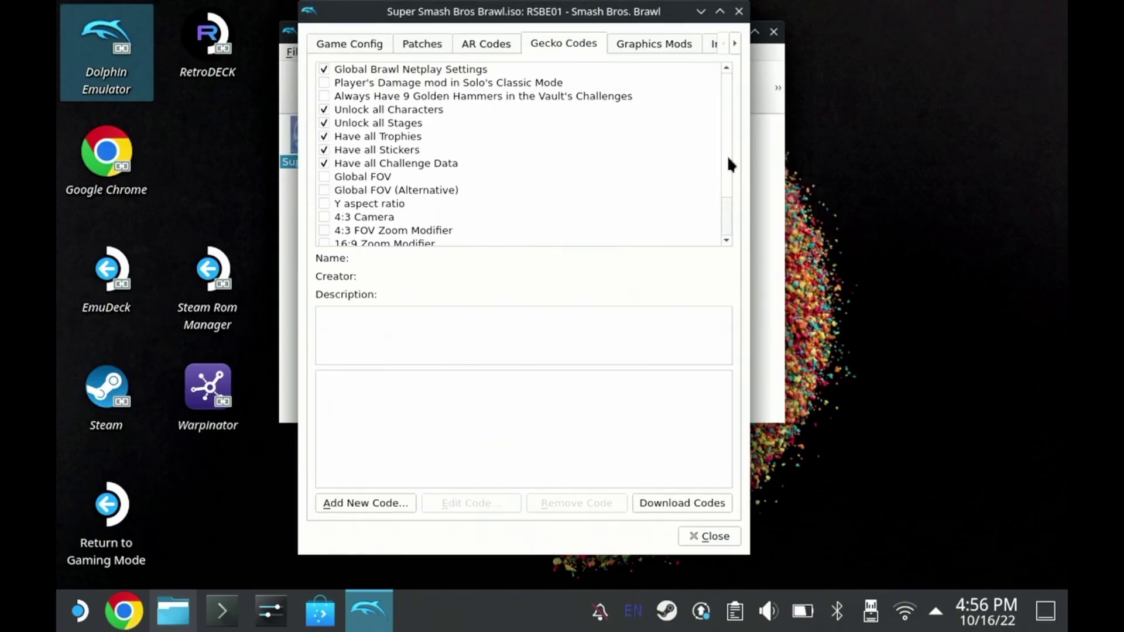
left_click(739, 11)
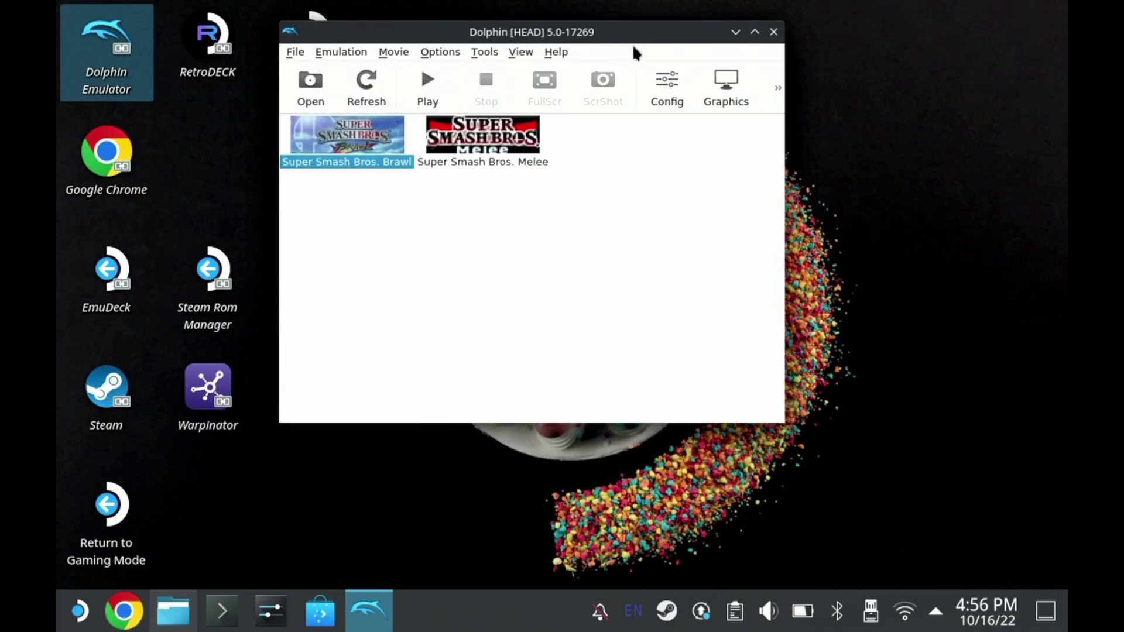
left_click(774, 34)
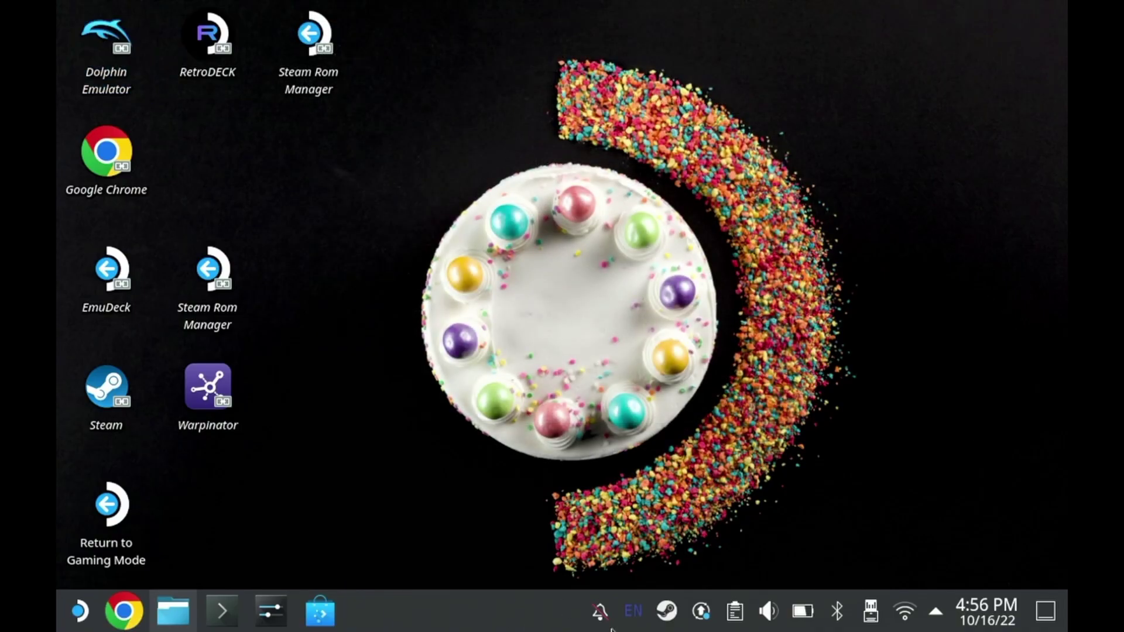
Exit Steam and, in Steam ROM Manager, enable the Nintendo Wii - Dolphin parser and look through its configuration
right_click(666, 612)
left_click(669, 584)
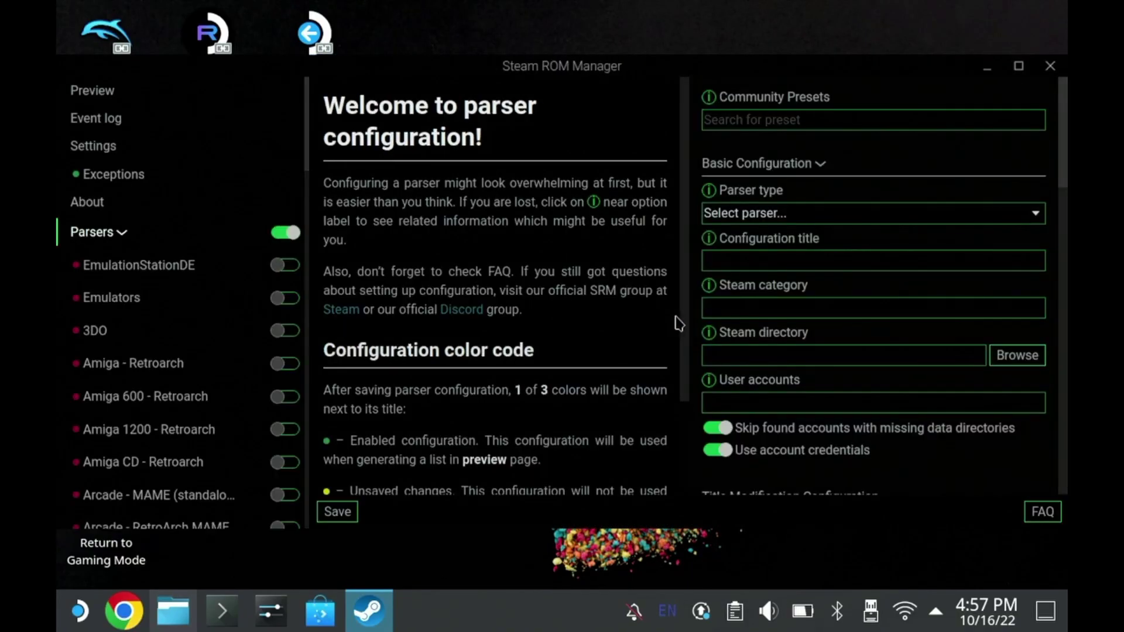
left_click_drag(308, 141, 339, 338)
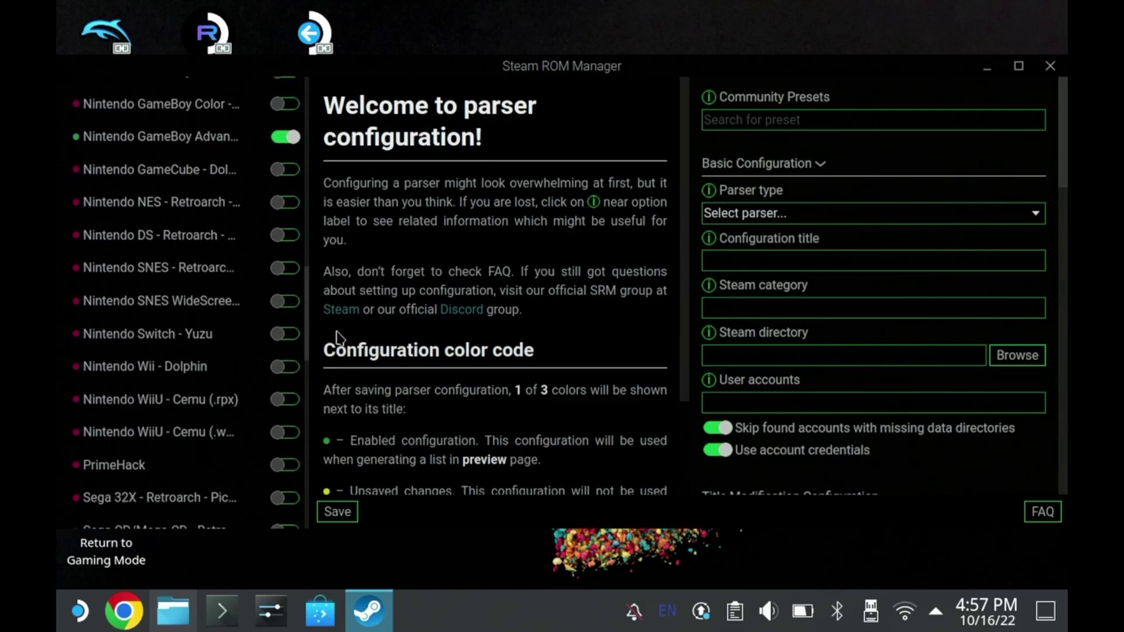
left_click(243, 372)
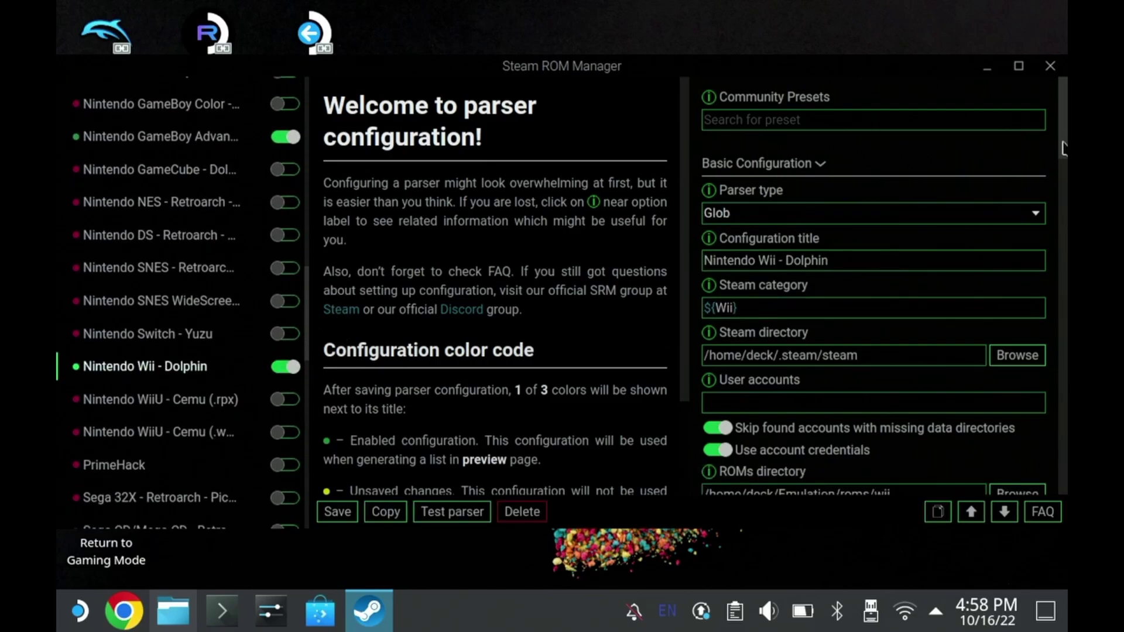
left_click_drag(1062, 147, 1041, 395)
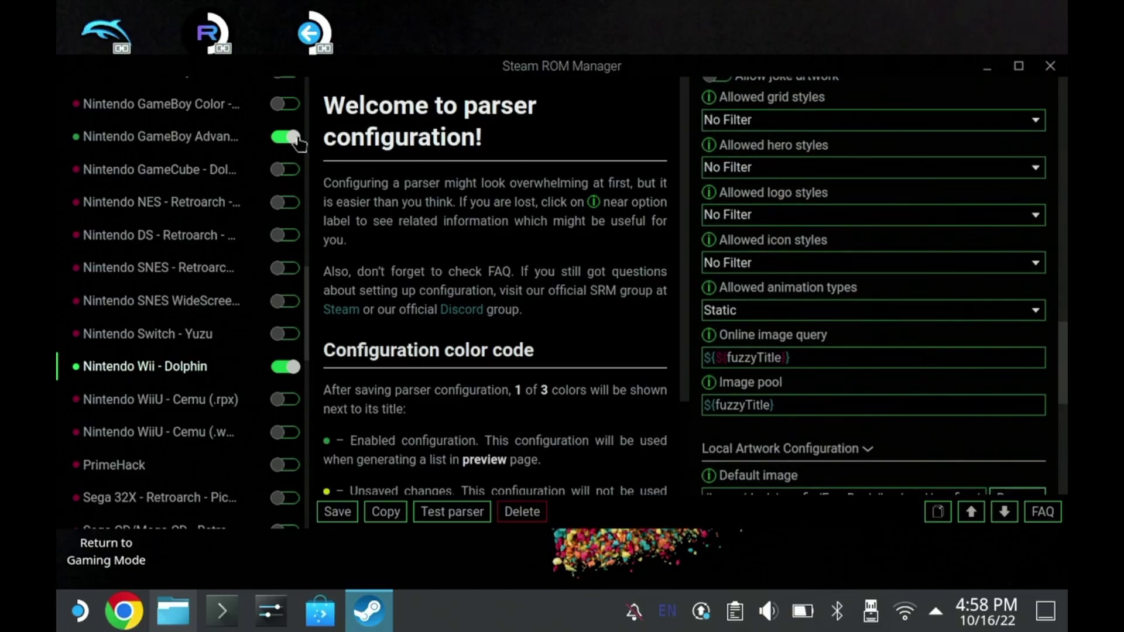
Disable the Nintendo GameBoy Advance parser and generate the app list in the preview
scroll(310, 187, "up", 10)
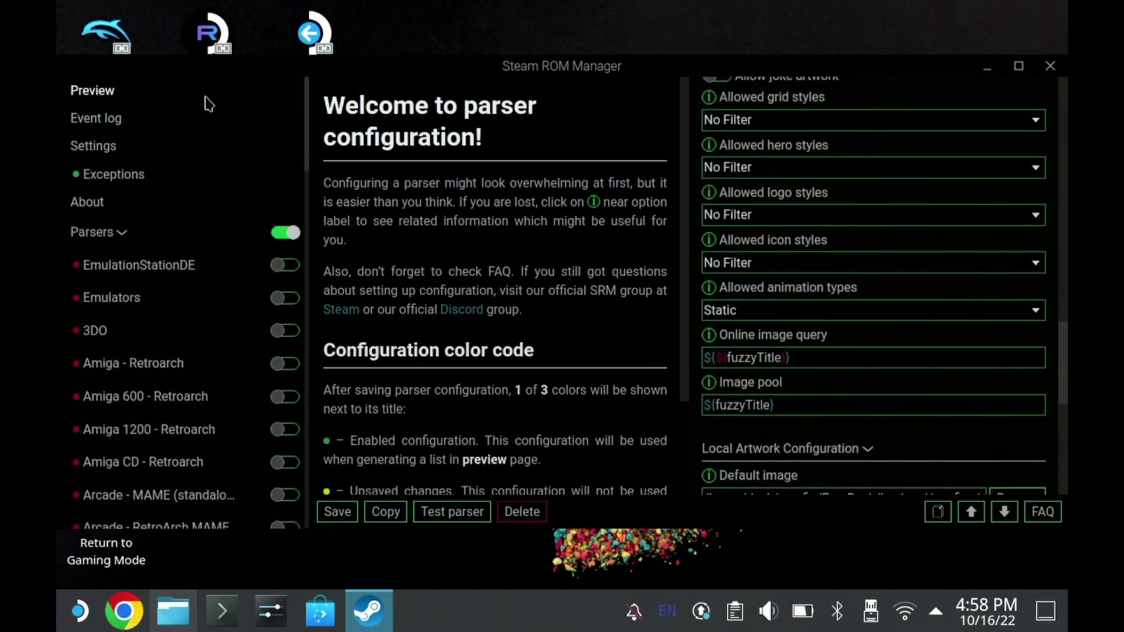
left_click(206, 98)
left_click(369, 512)
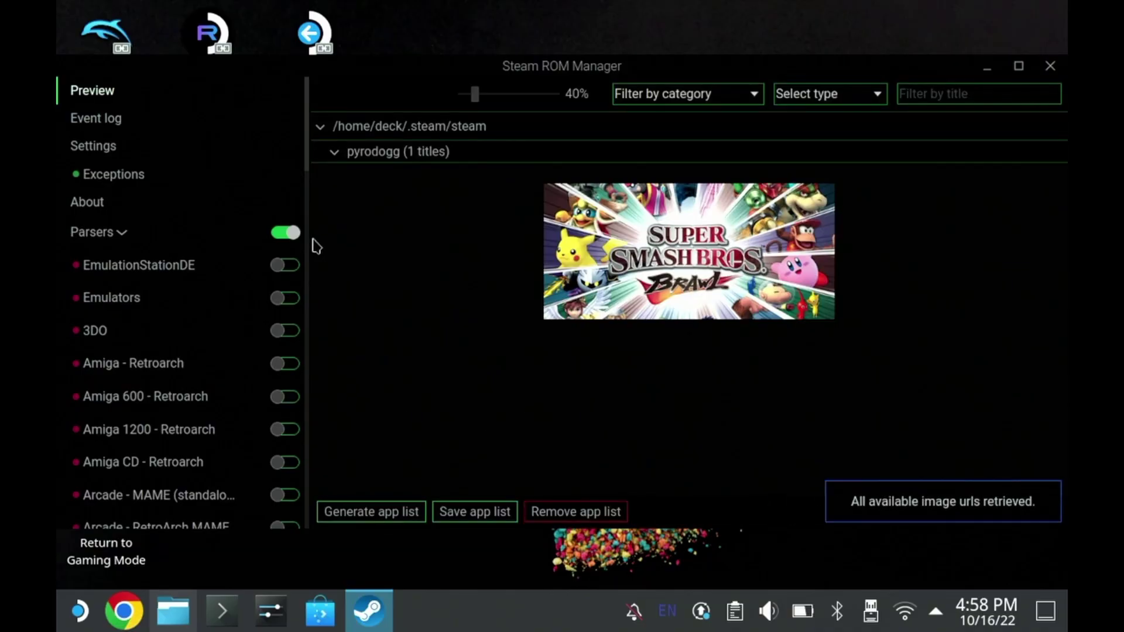
Clear the app list, regenerate it with the Nintendo GameCube - Dolphin parser also enabled, and save it before closing Steam ROM Manager
left_click_drag(301, 158, 302, 362)
left_click(533, 512)
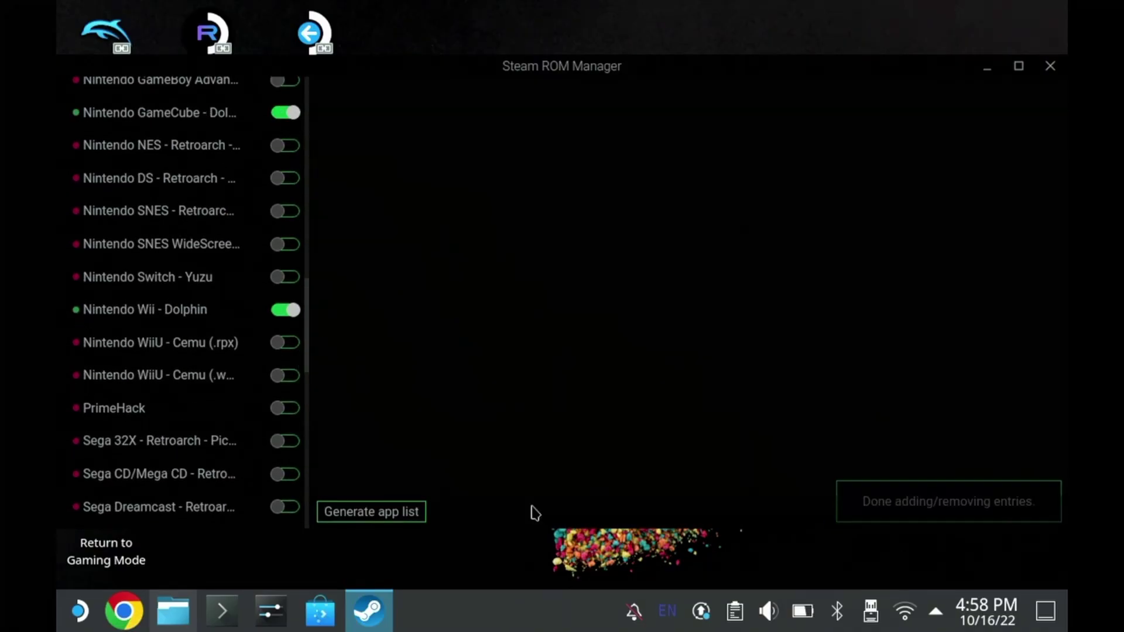
left_click(416, 518)
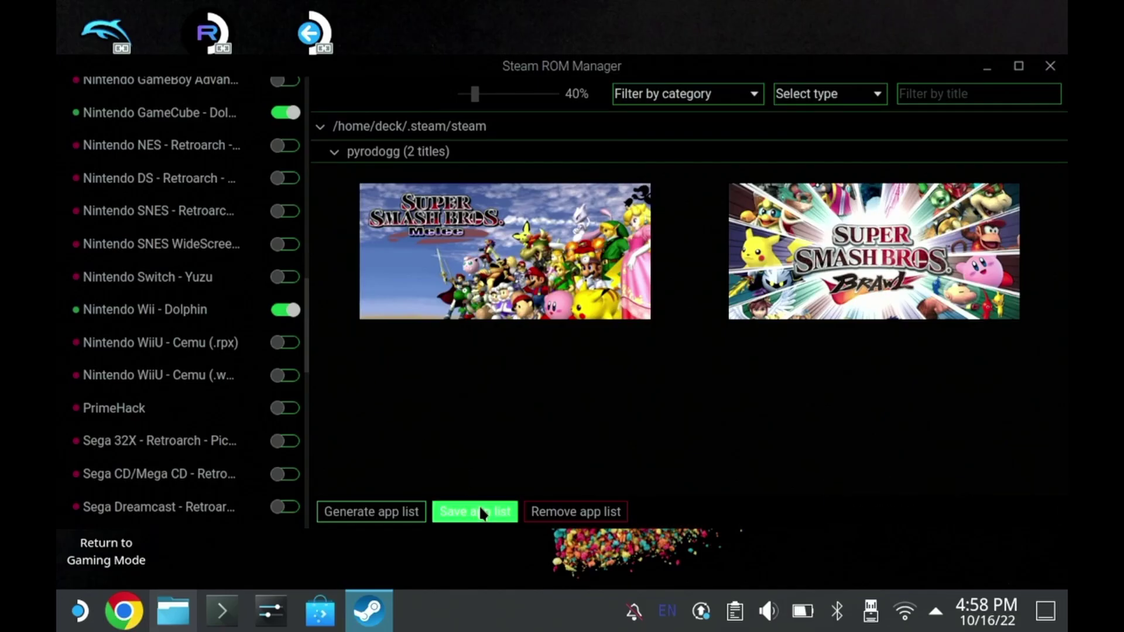
left_click(481, 513)
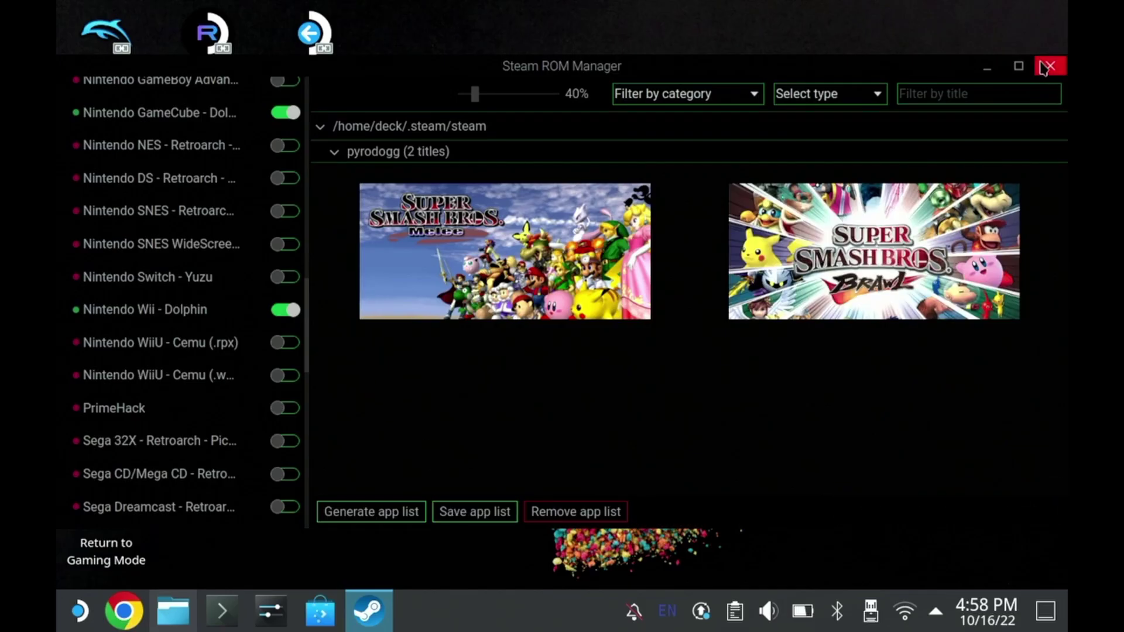
left_click(1049, 65)
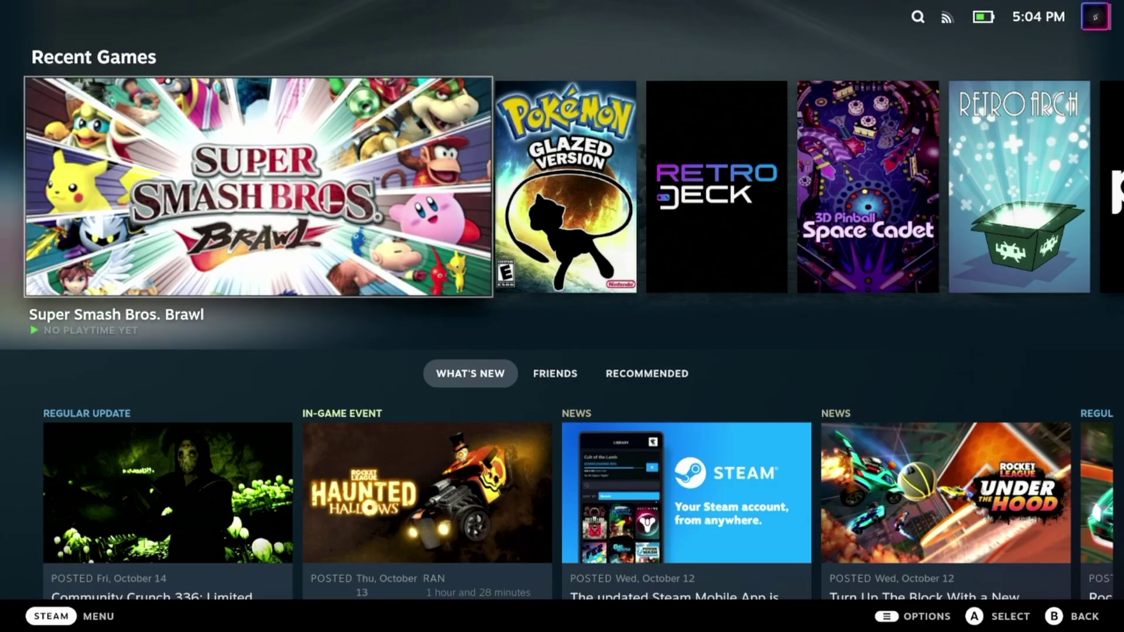
In Gaming Mode, open the Super Smash Bros. Brawl page from the recent games
key("Return")
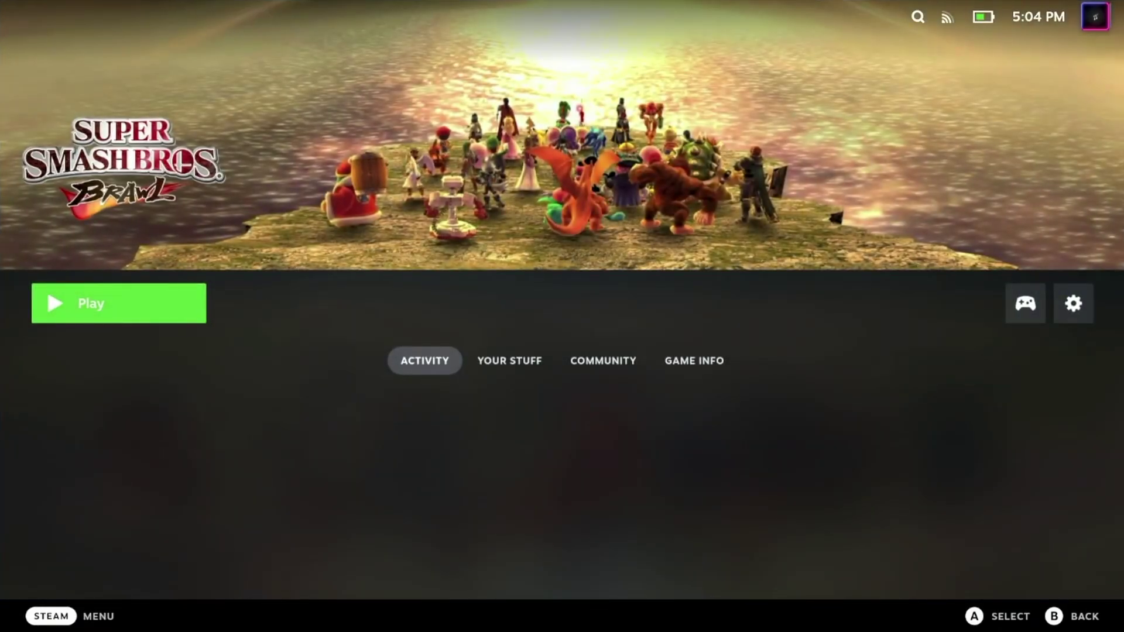